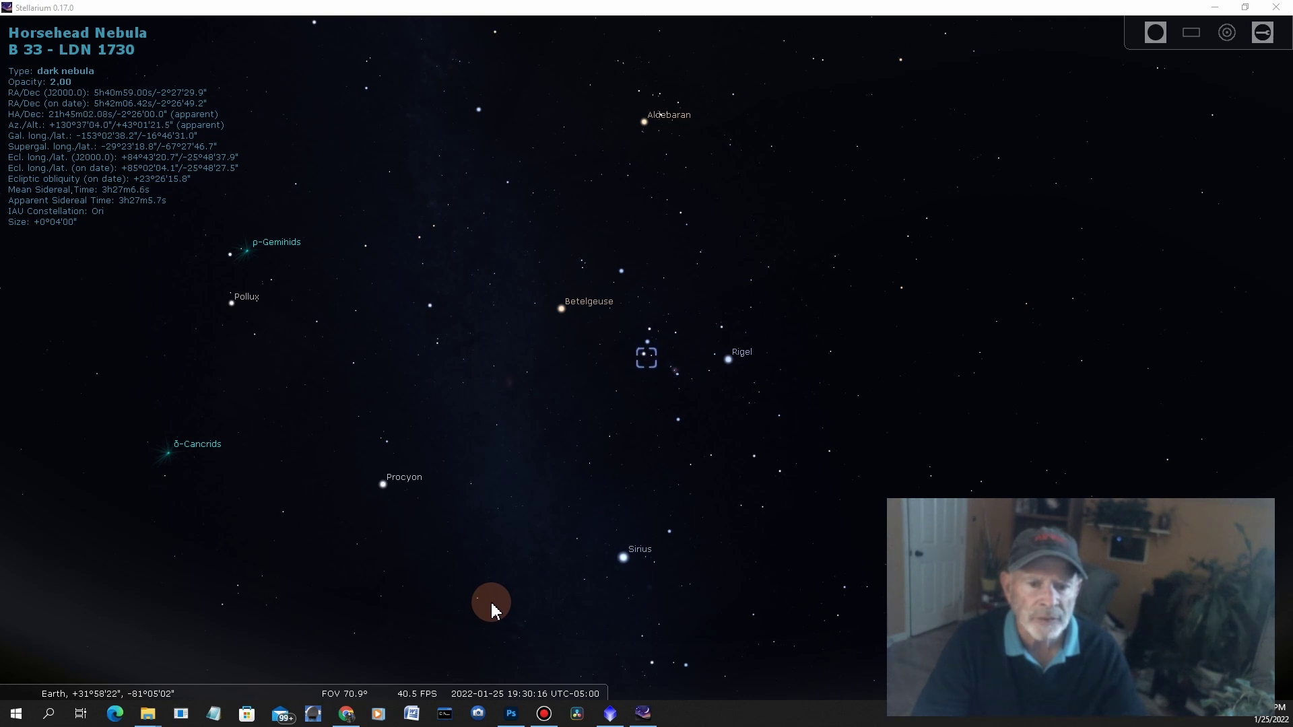
# Turn on constellation lines and constellation labels around Orion in Stellarium.
pyautogui.moveTo(202, 694)
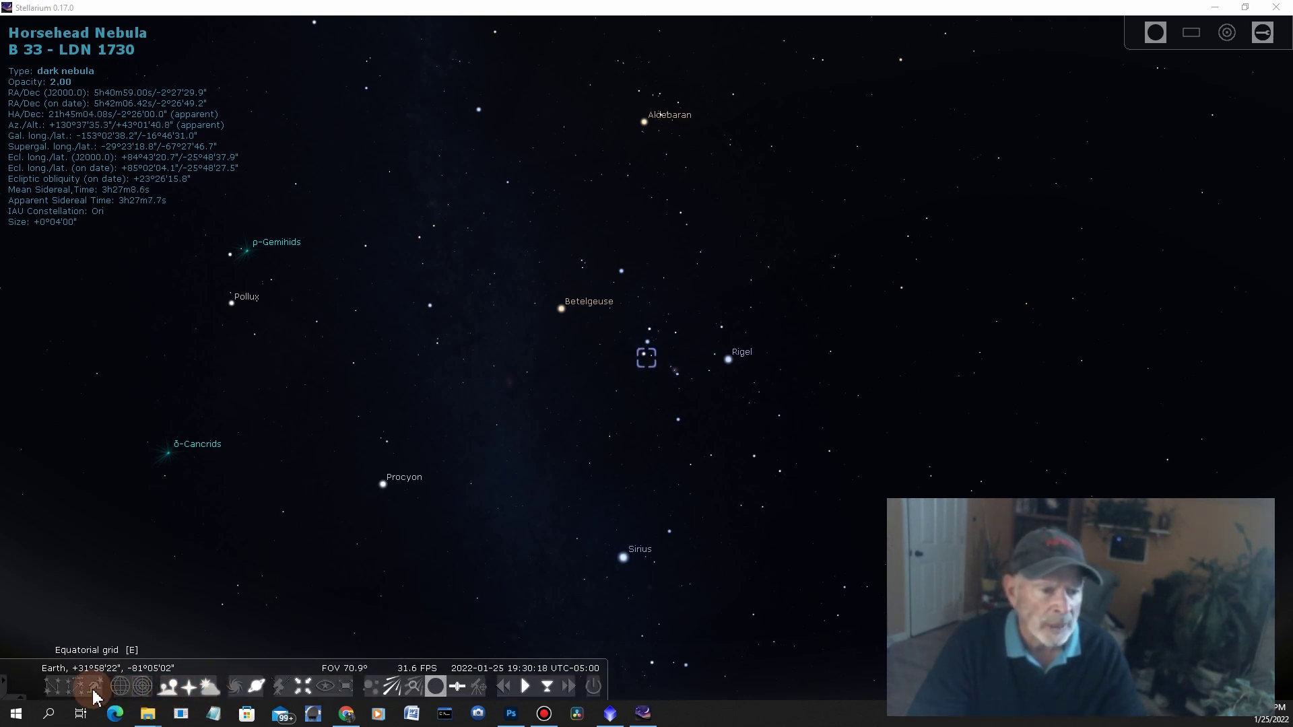
pyautogui.click(53, 687)
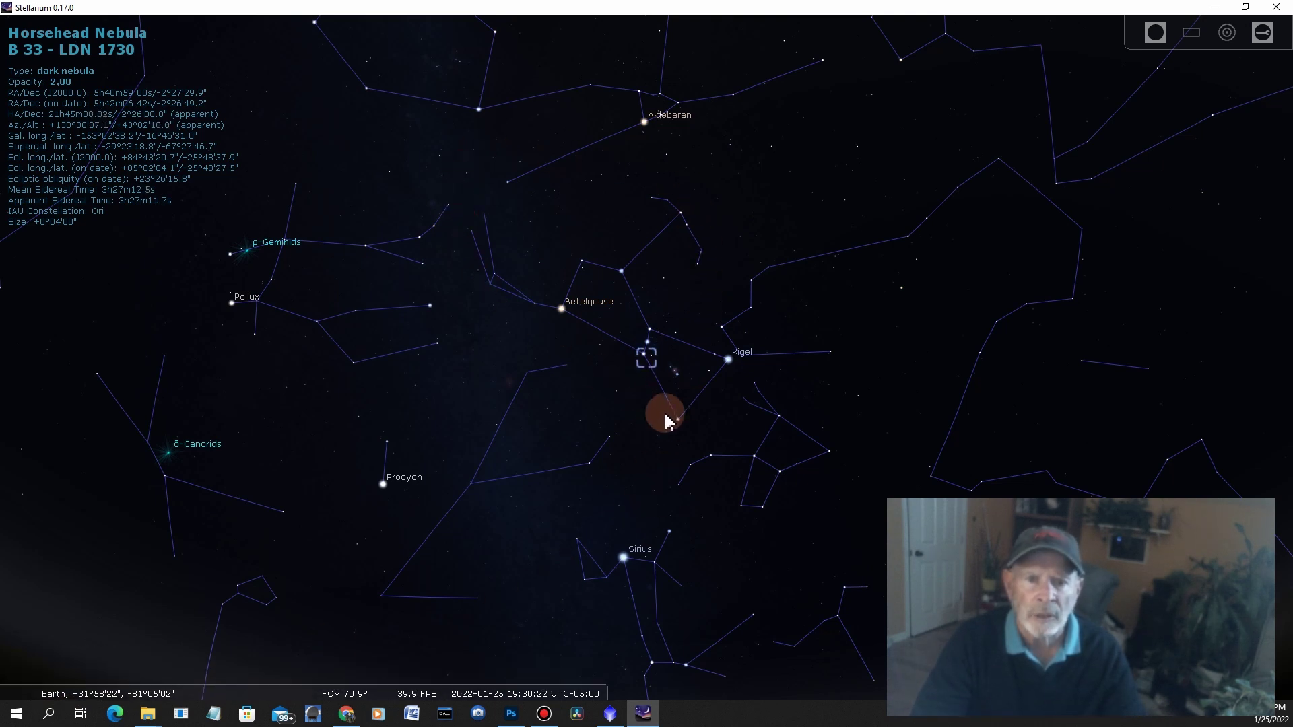
pyautogui.moveTo(114, 704)
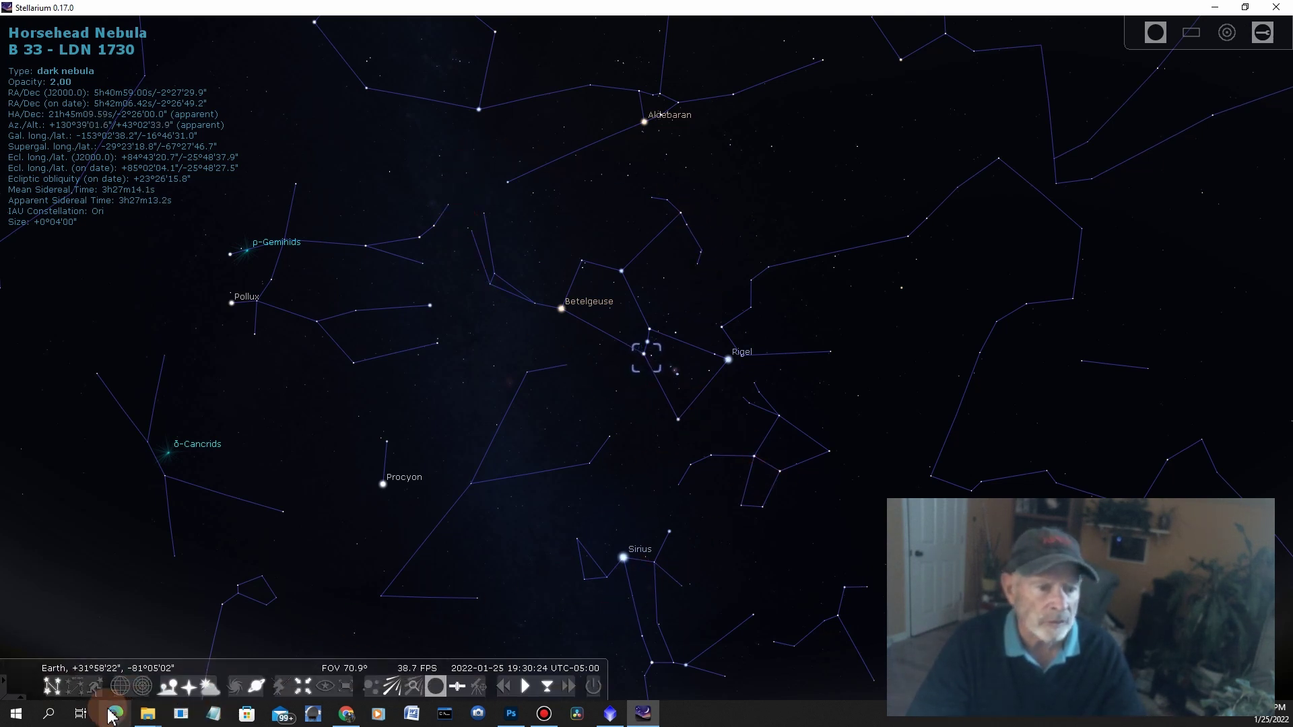
pyautogui.click(76, 688)
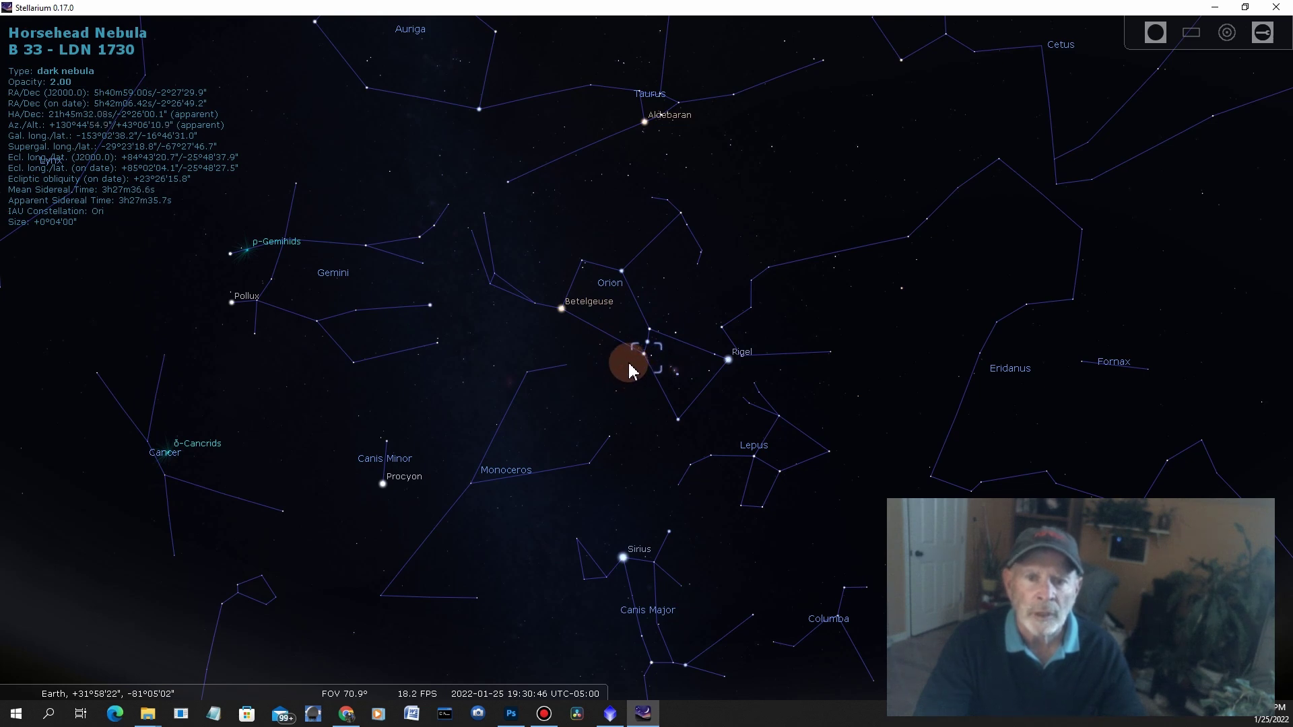
pyautogui.scroll(5, 629, 370)
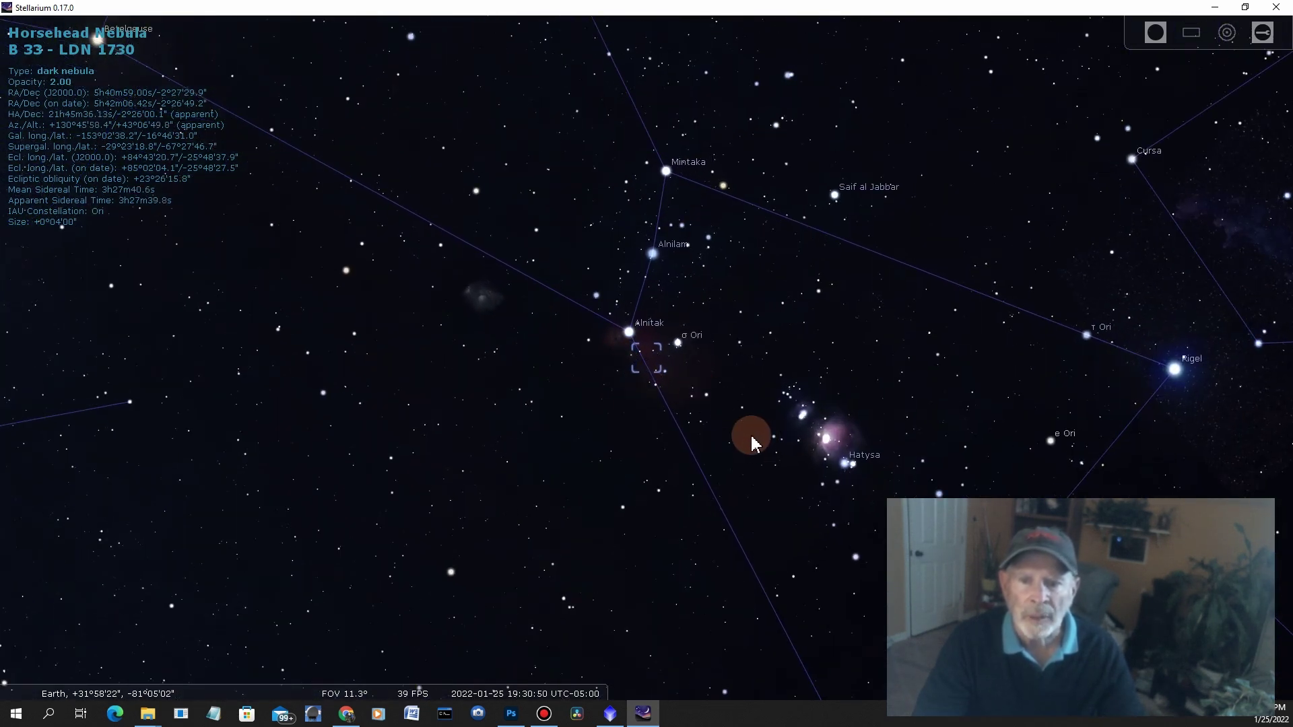
# Pan and zoom toward the Horsehead Nebula beside Alnitak, keeping Orion's belt in view.
pyautogui.moveTo(752, 443); pyautogui.dragTo(595, 411)
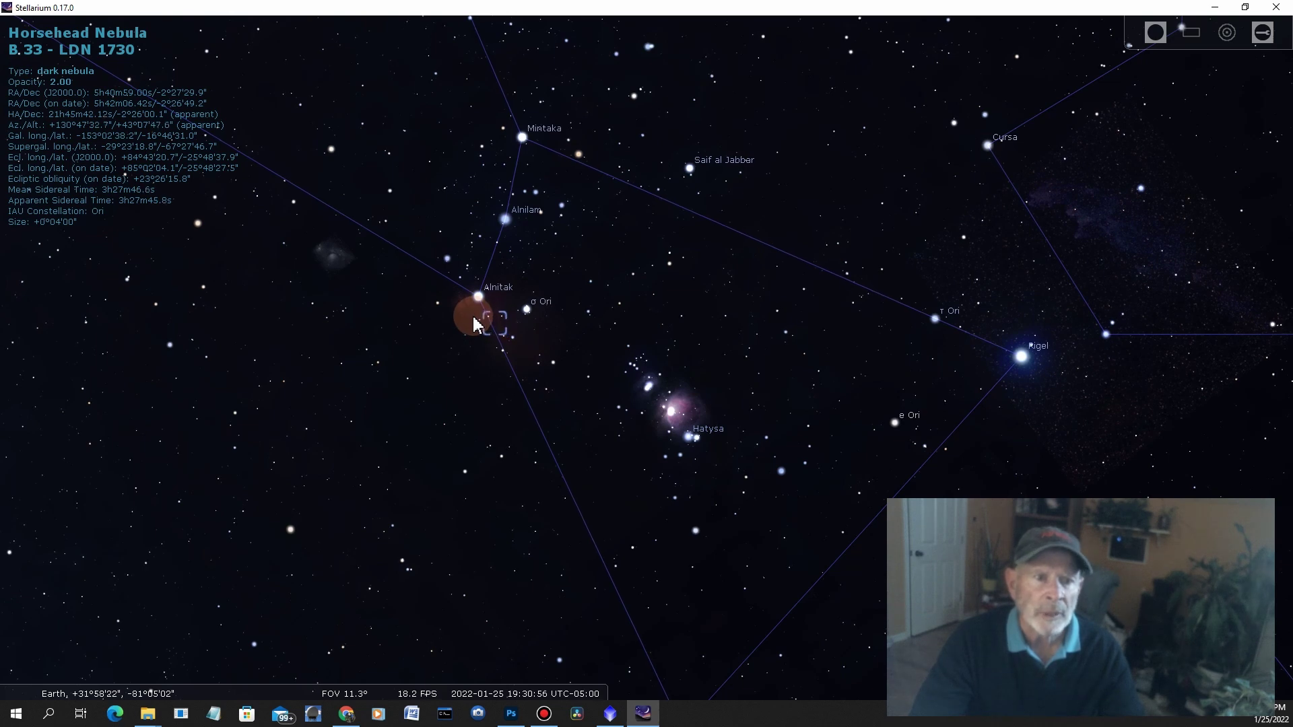
pyautogui.moveTo(265, 335); pyautogui.dragTo(476, 413)
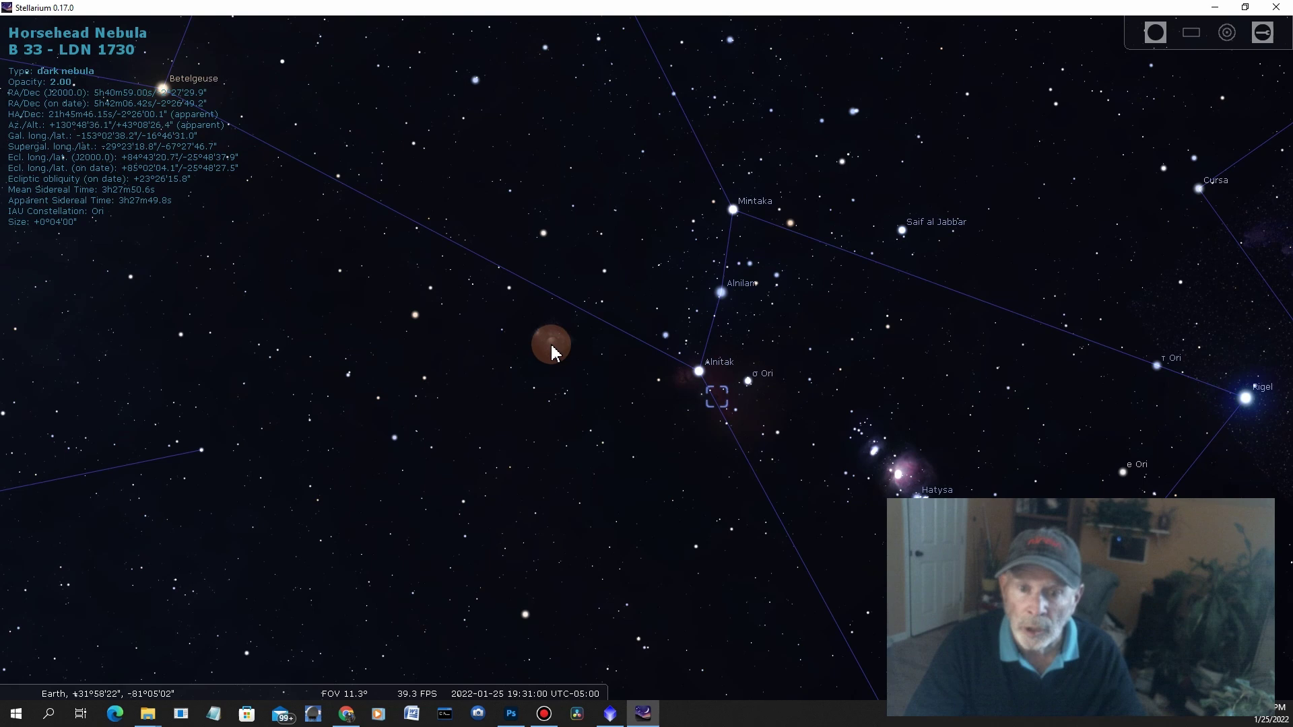
pyautogui.moveTo(583, 407); pyautogui.dragTo(182, 300)
pyautogui.scroll(-2, 342, 311)
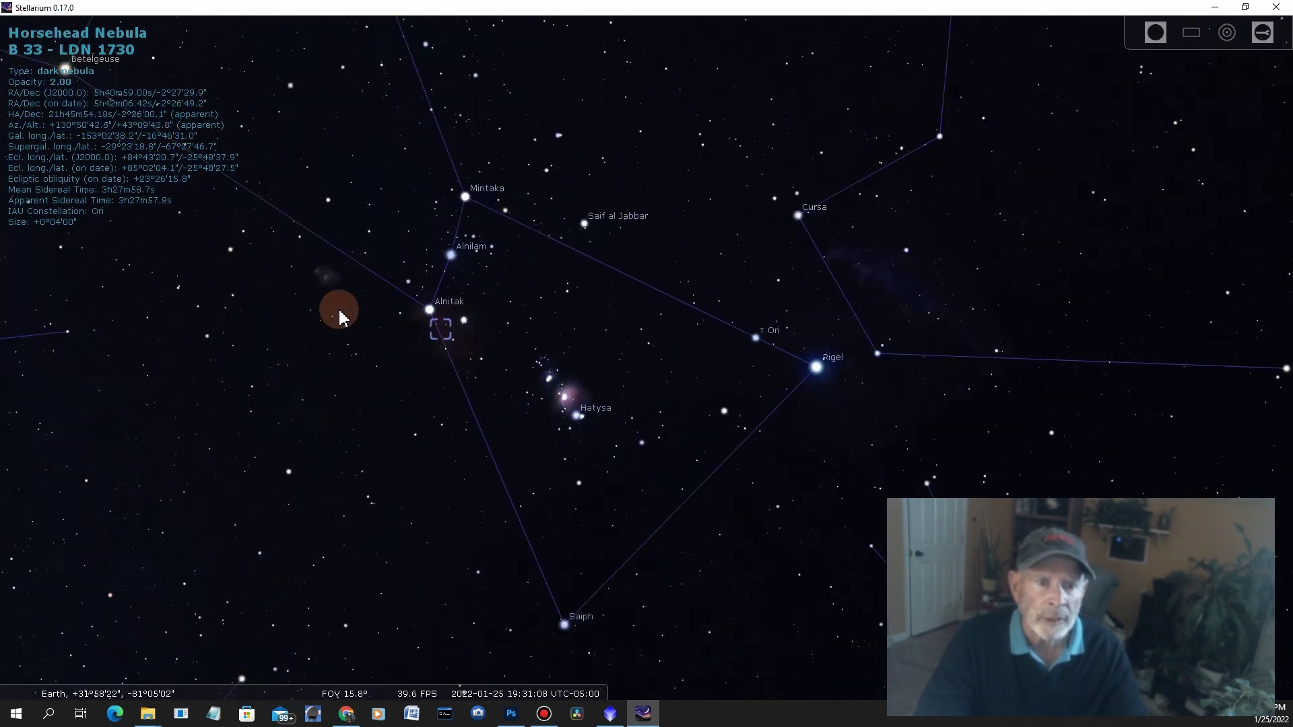
pyautogui.scroll(5, 342, 311)
pyautogui.moveTo(390, 326); pyautogui.dragTo(714, 450)
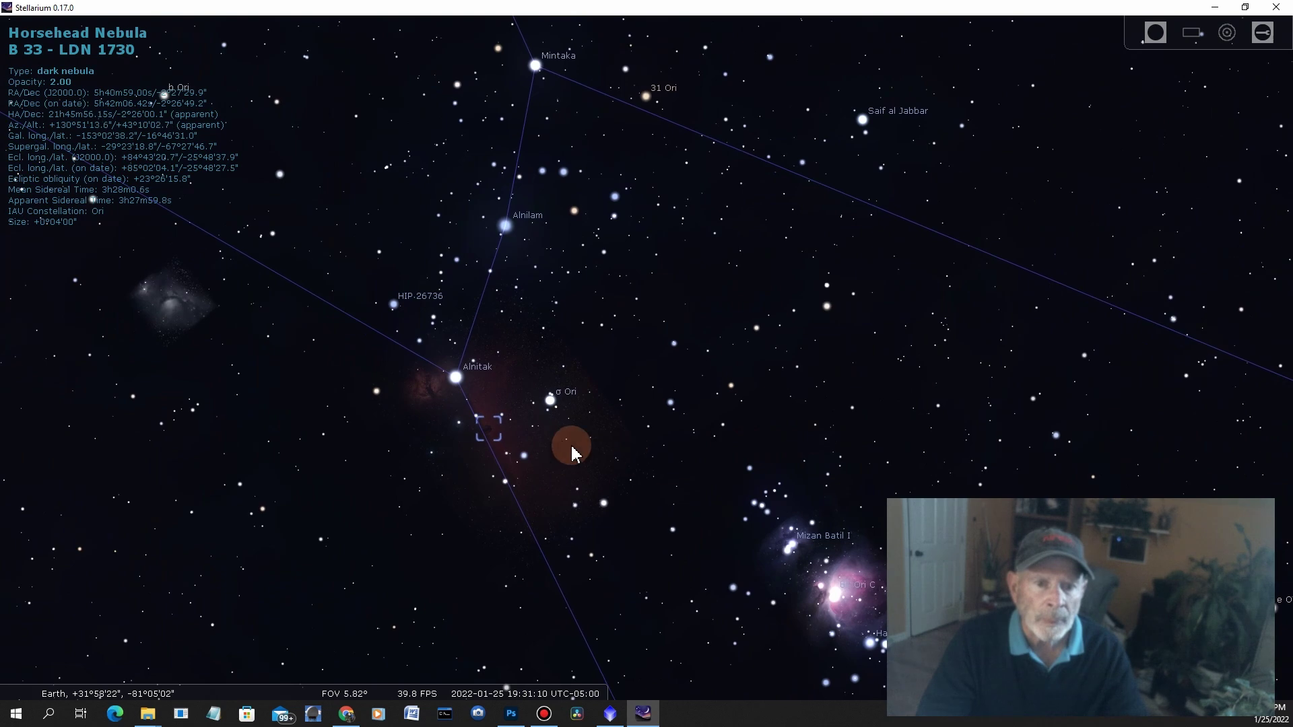
pyautogui.scroll(3, 530, 412)
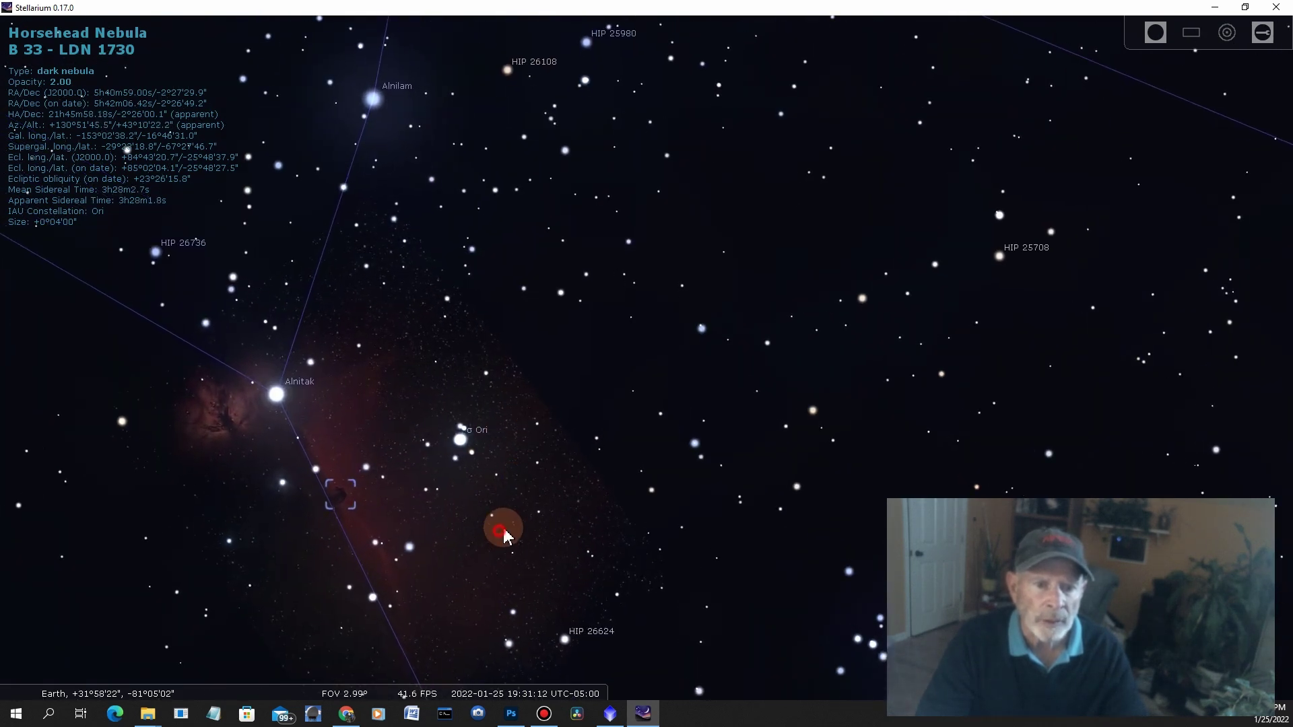
pyautogui.moveTo(534, 403); pyautogui.dragTo(637, 378)
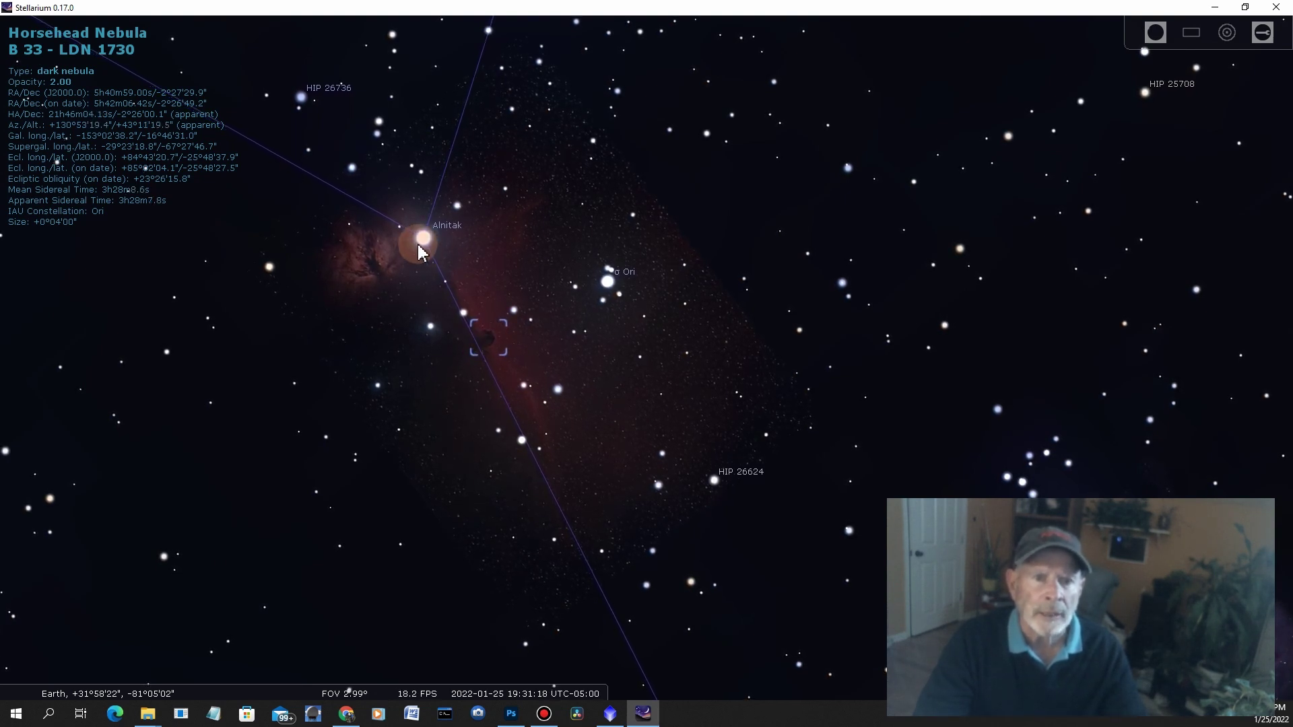
pyautogui.moveTo(462, 289); pyautogui.dragTo(426, 357)
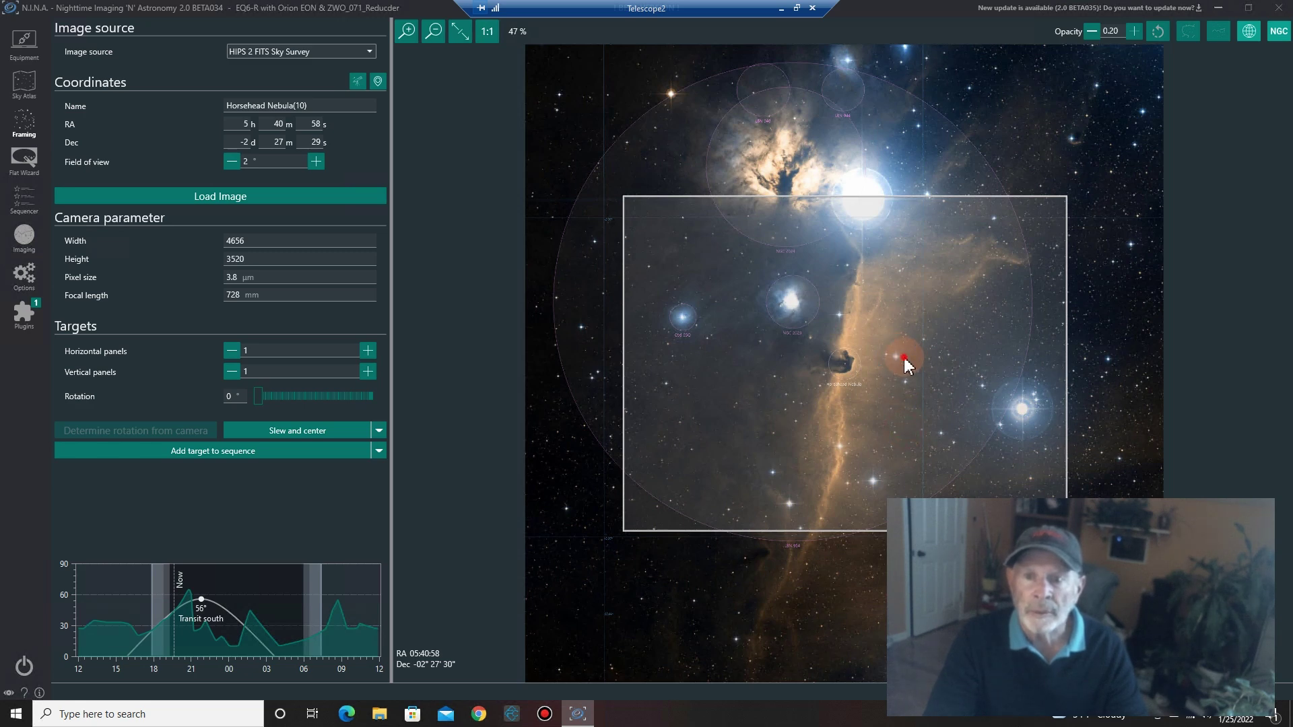
# Move the camera frame to span the Flame and Horsehead Nebulae, centred near RA 5h 40m 54s.
pyautogui.moveTo(903, 357); pyautogui.dragTo(891, 236)
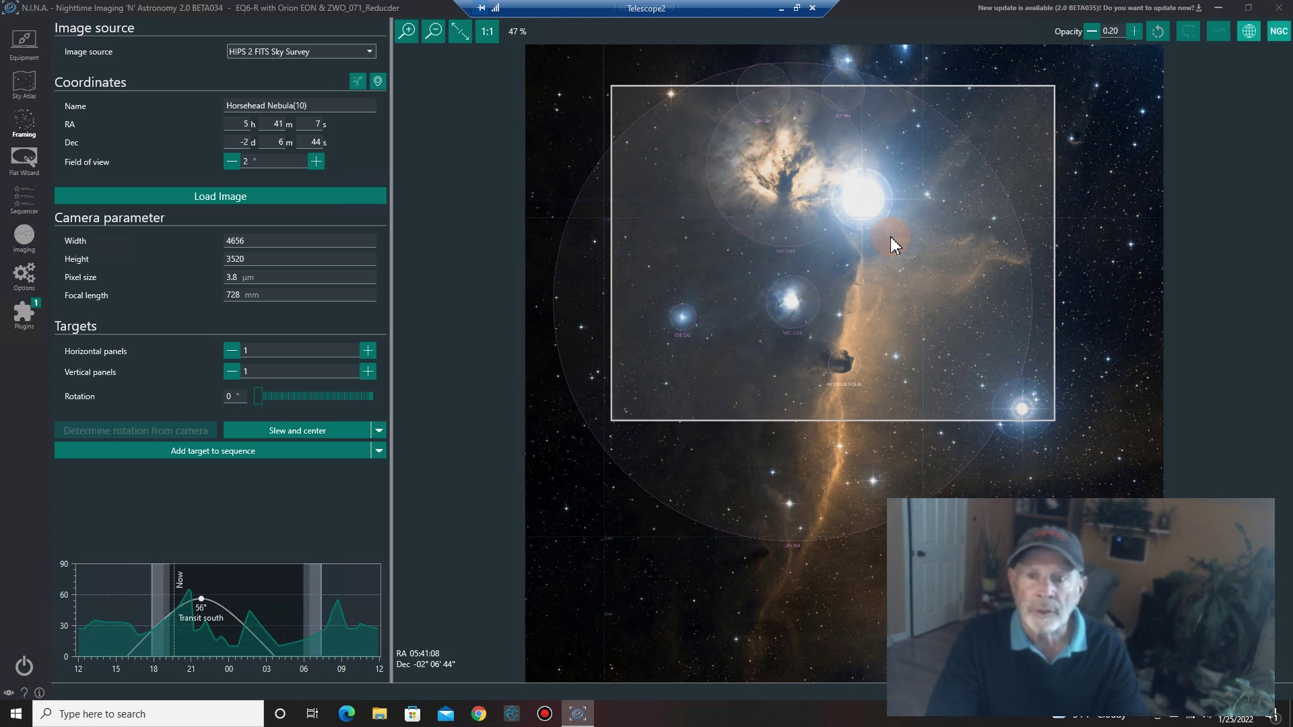
pyautogui.moveTo(890, 236); pyautogui.dragTo(931, 300)
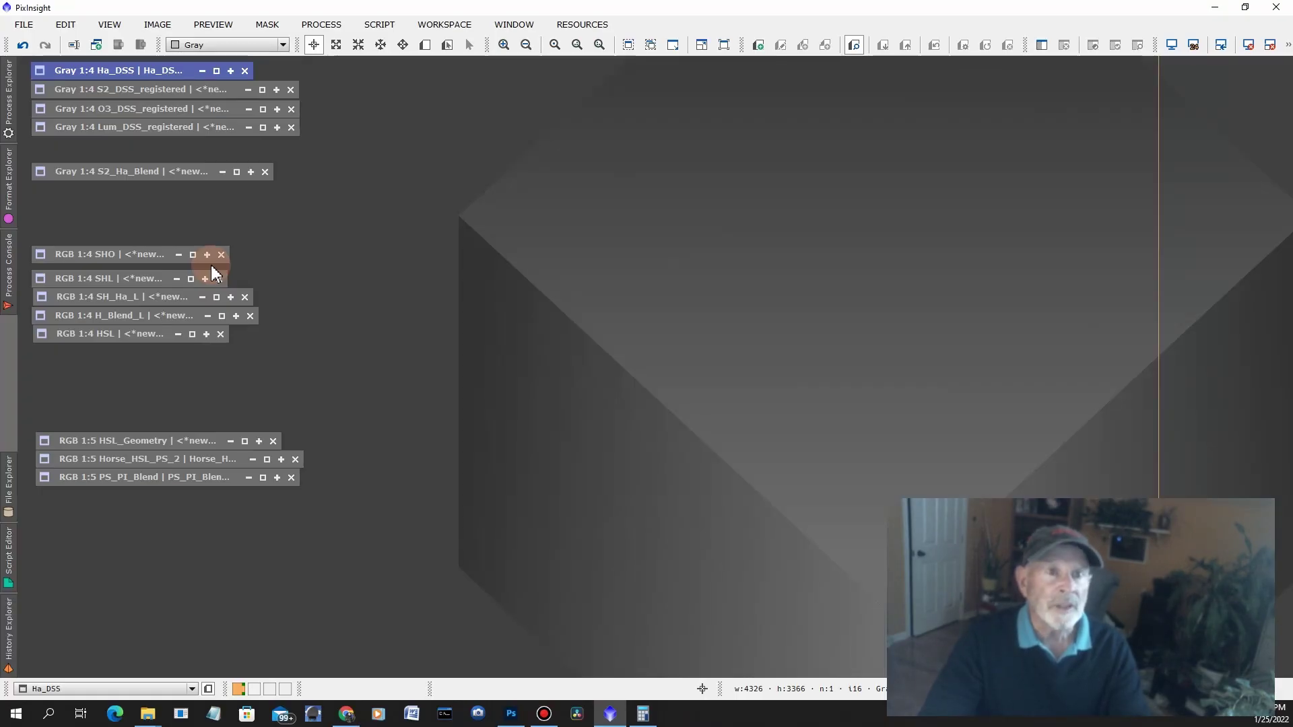
# Open Ha_DSS, S2_DSS_registered and O3_DSS_registered in turn, shading each before the next.
pyautogui.click(101, 80)
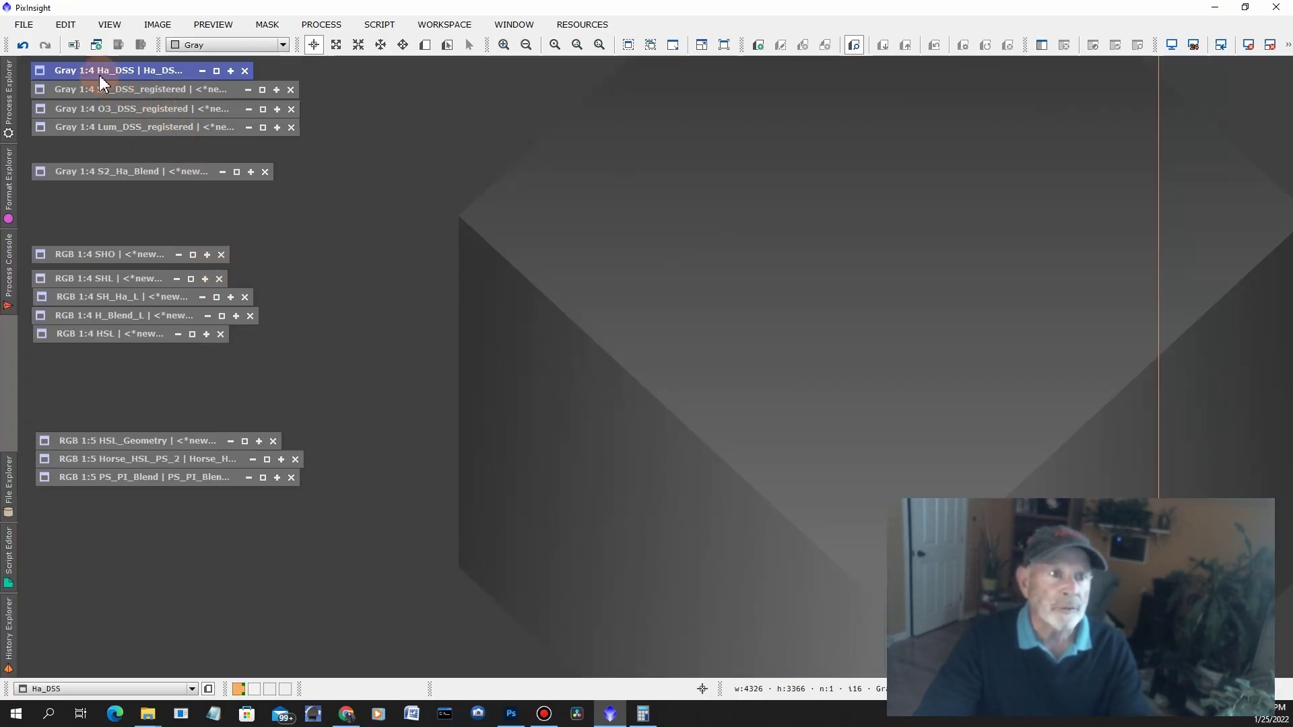
pyautogui.doubleClick(92, 80)
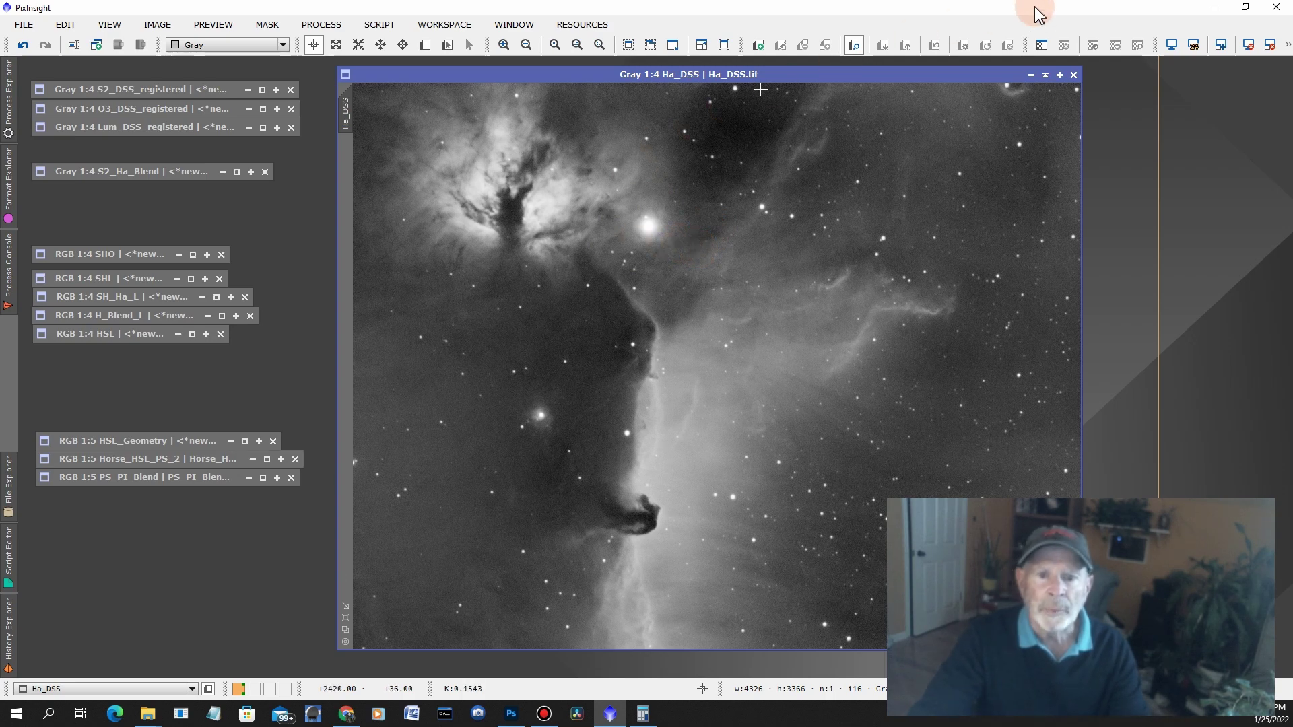
pyautogui.click(1046, 75)
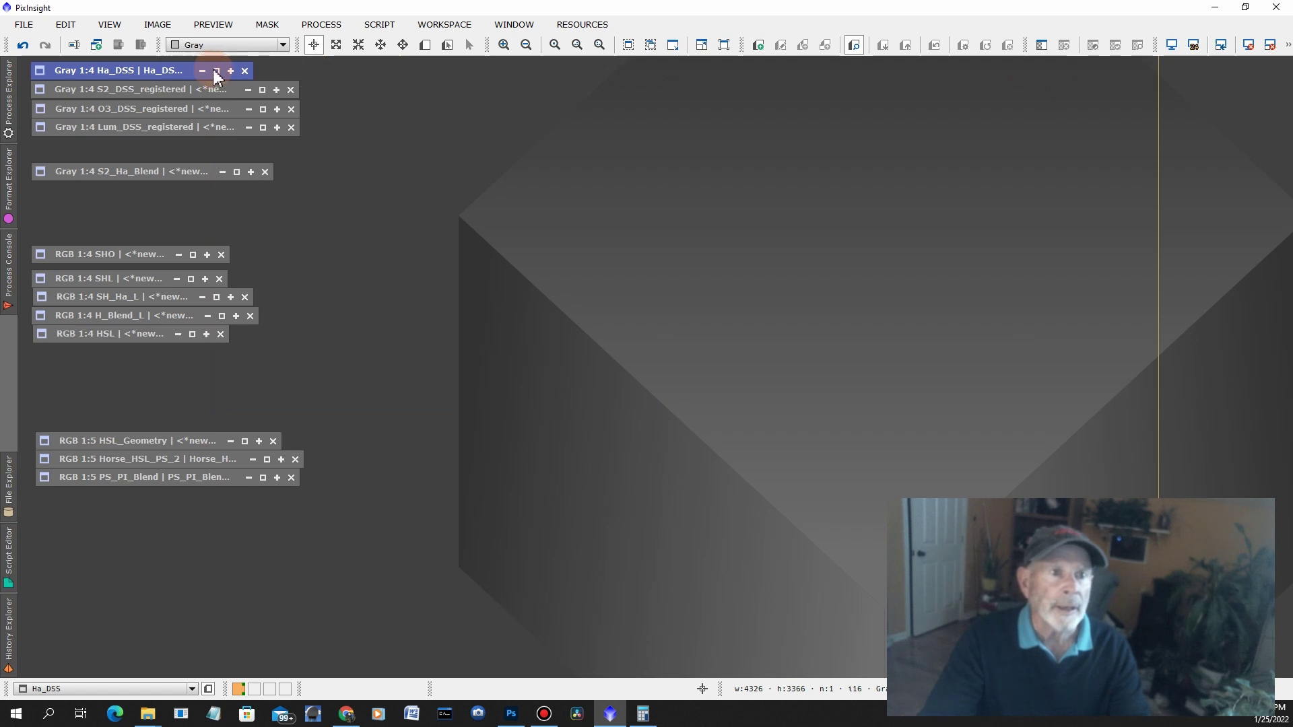
pyautogui.doubleClick(159, 88)
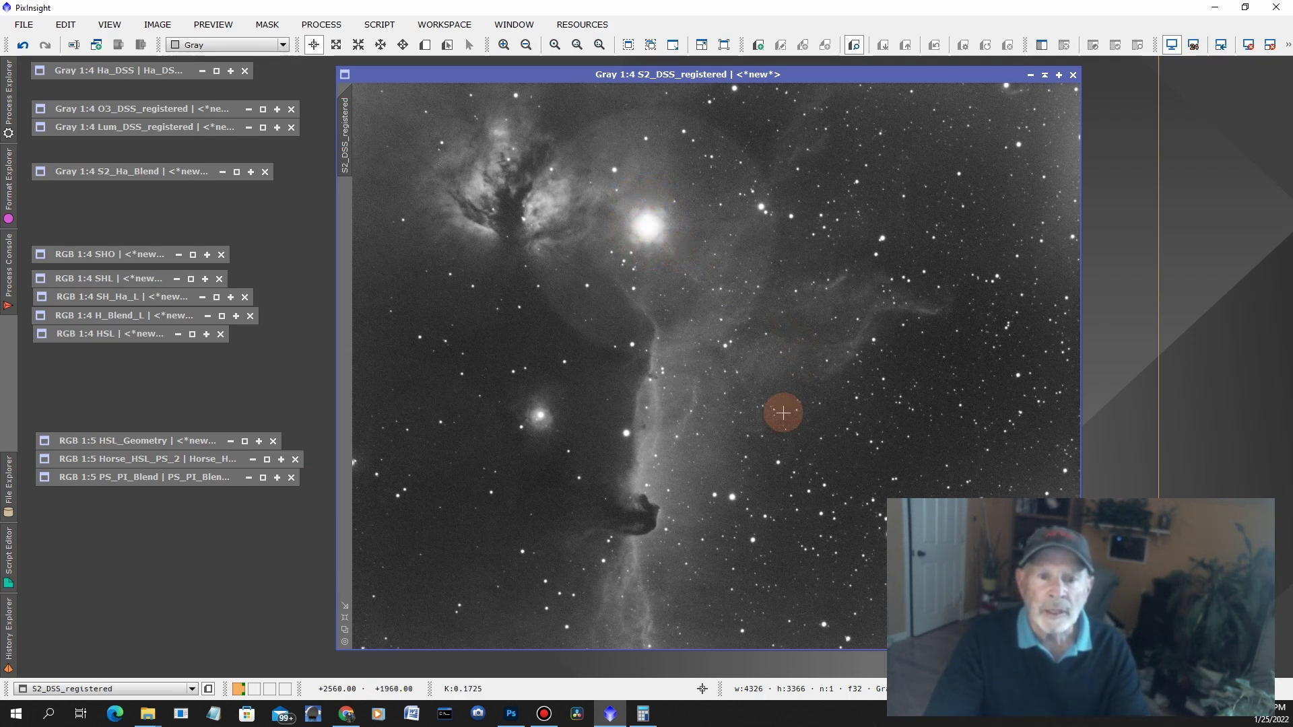
pyautogui.click(1044, 76)
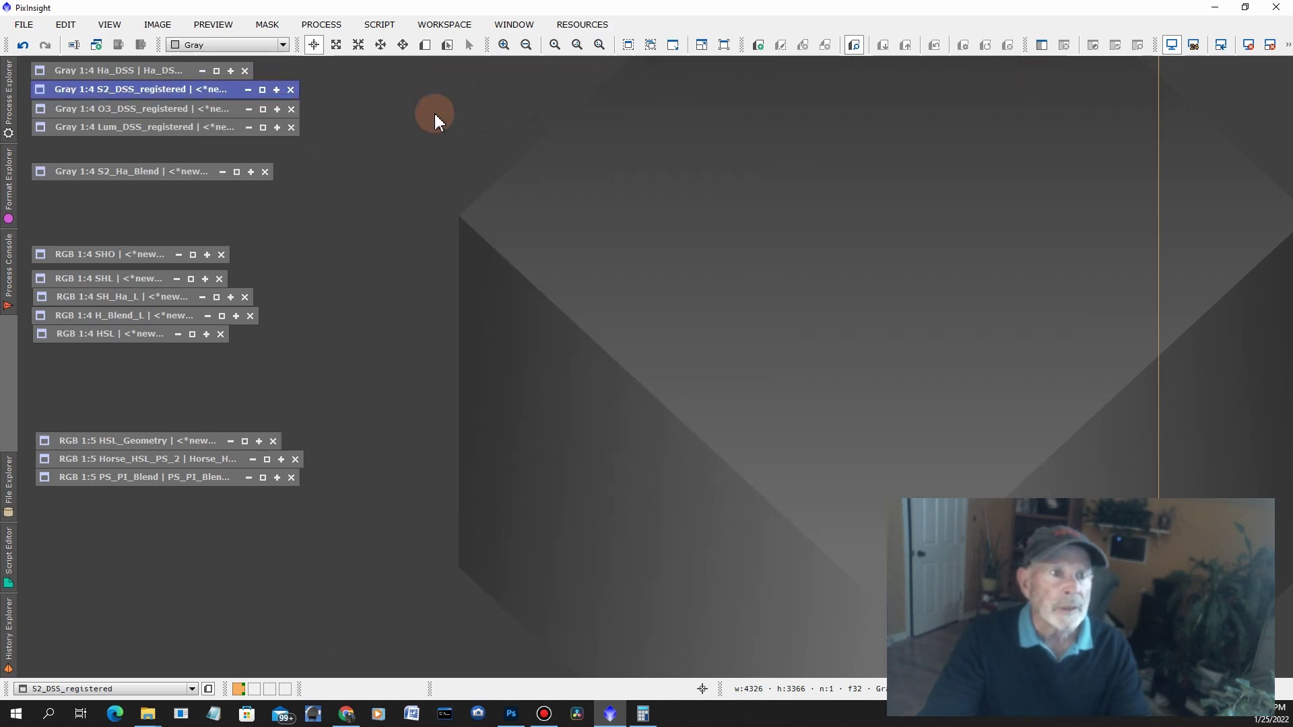
pyautogui.doubleClick(127, 110)
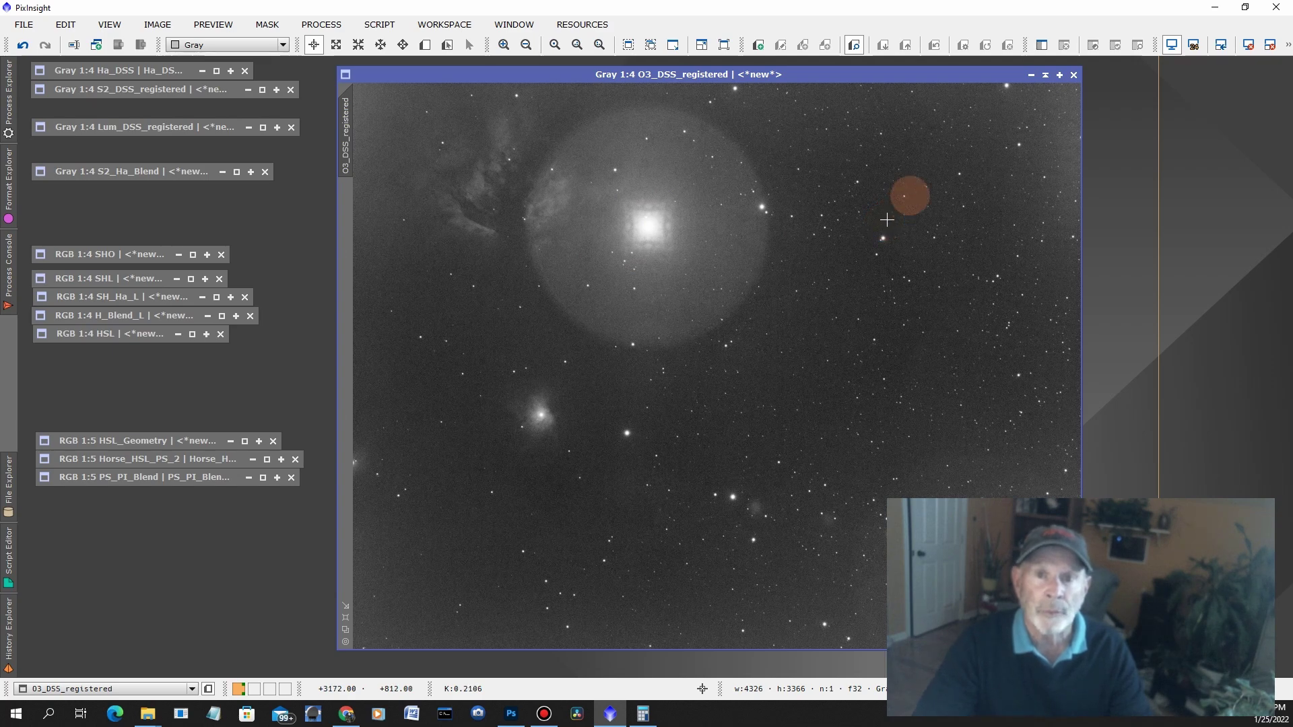
# Shade O3_DSS_registered, view Lum_DSS_registered zoomed out, shade it, and reopen Ha_DSS.
pyautogui.click(1046, 75)
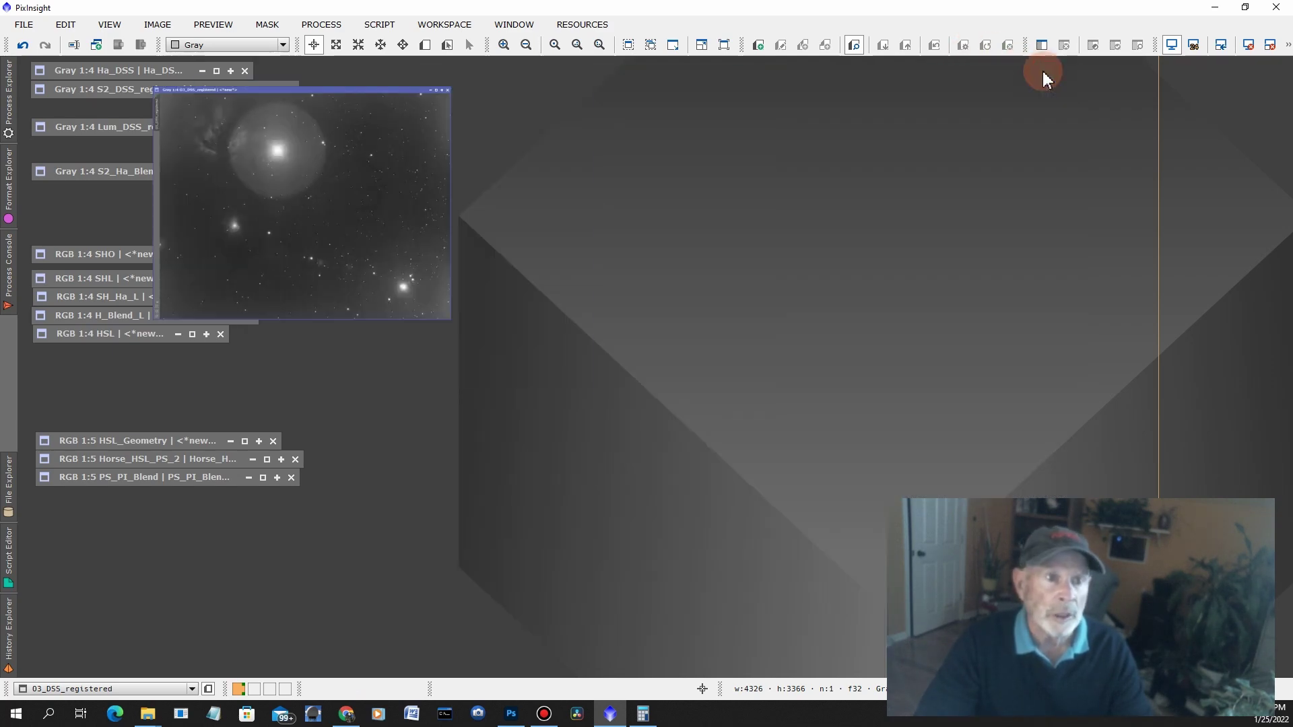
pyautogui.doubleClick(151, 127)
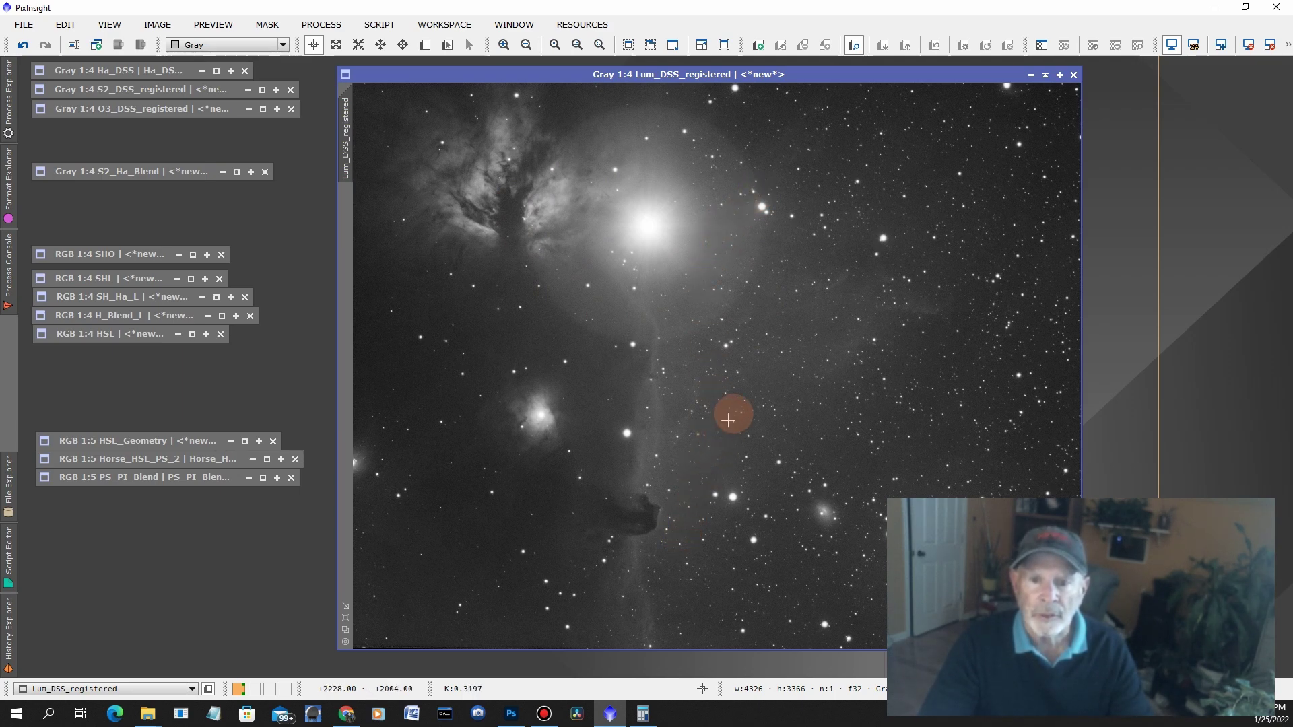
pyautogui.scroll(5, 744, 418)
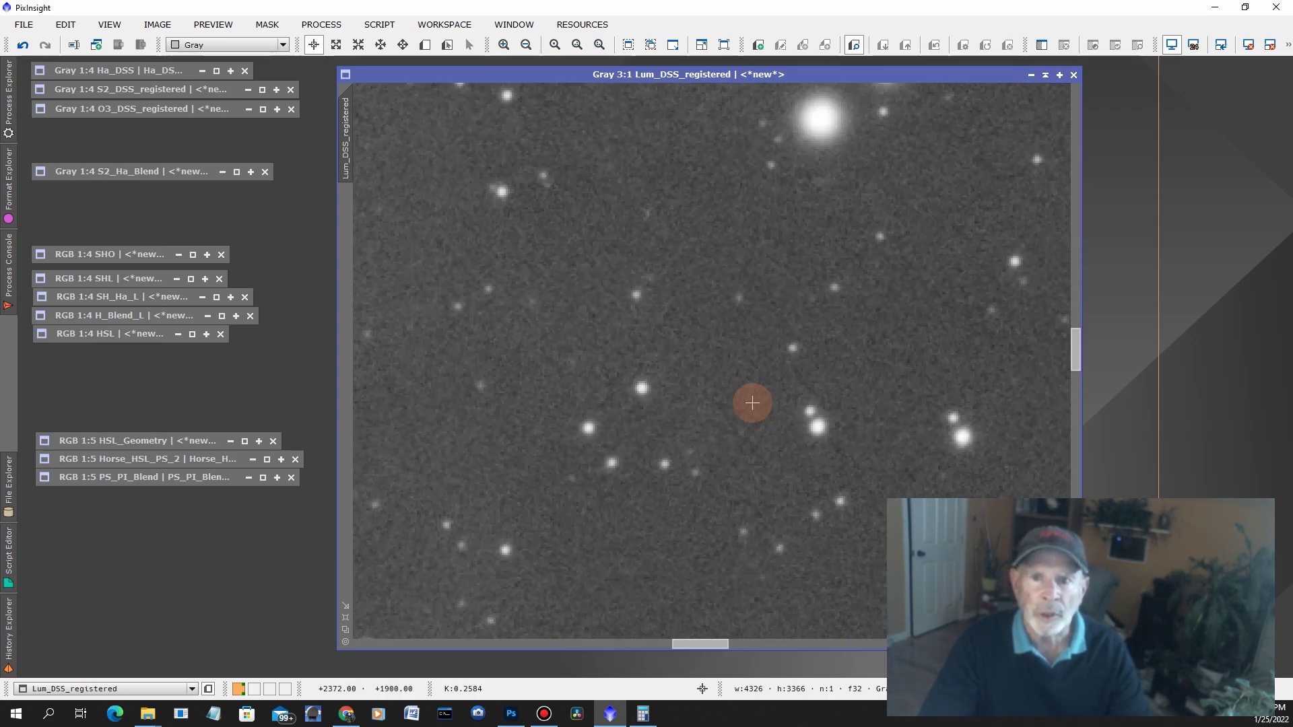
pyautogui.scroll(-5, 752, 403)
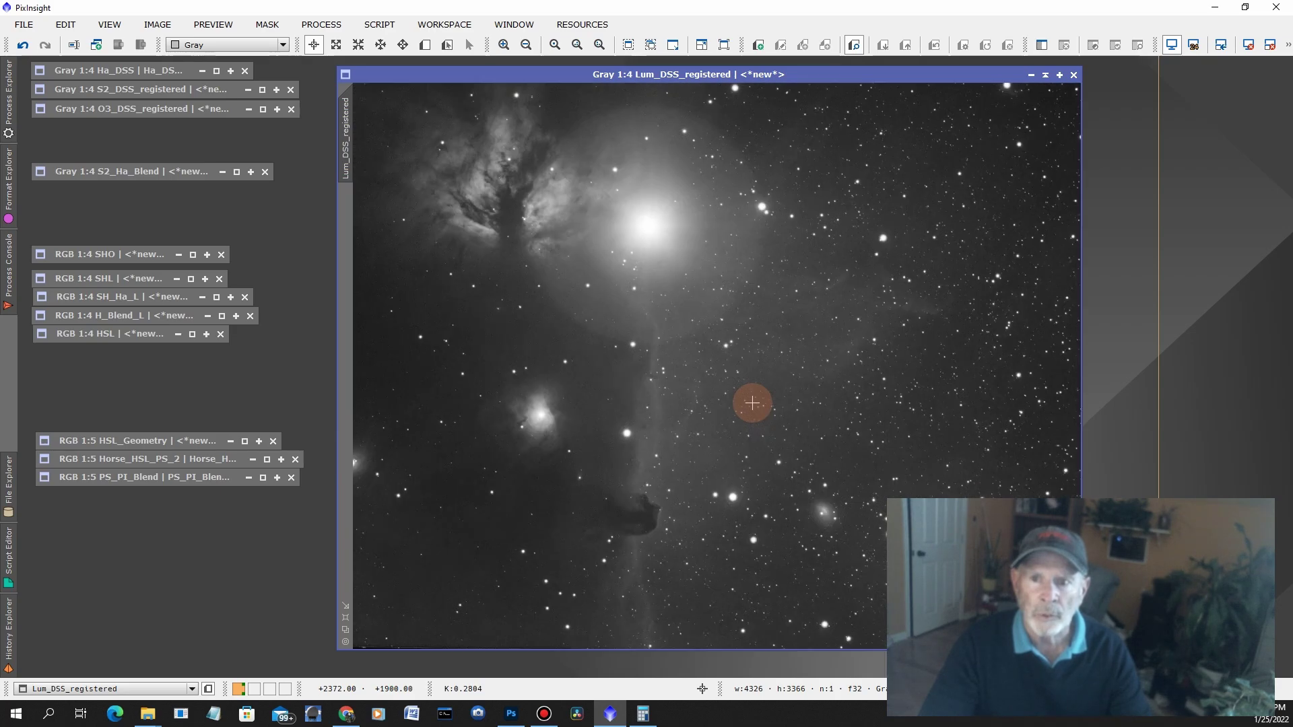
pyautogui.click(1043, 76)
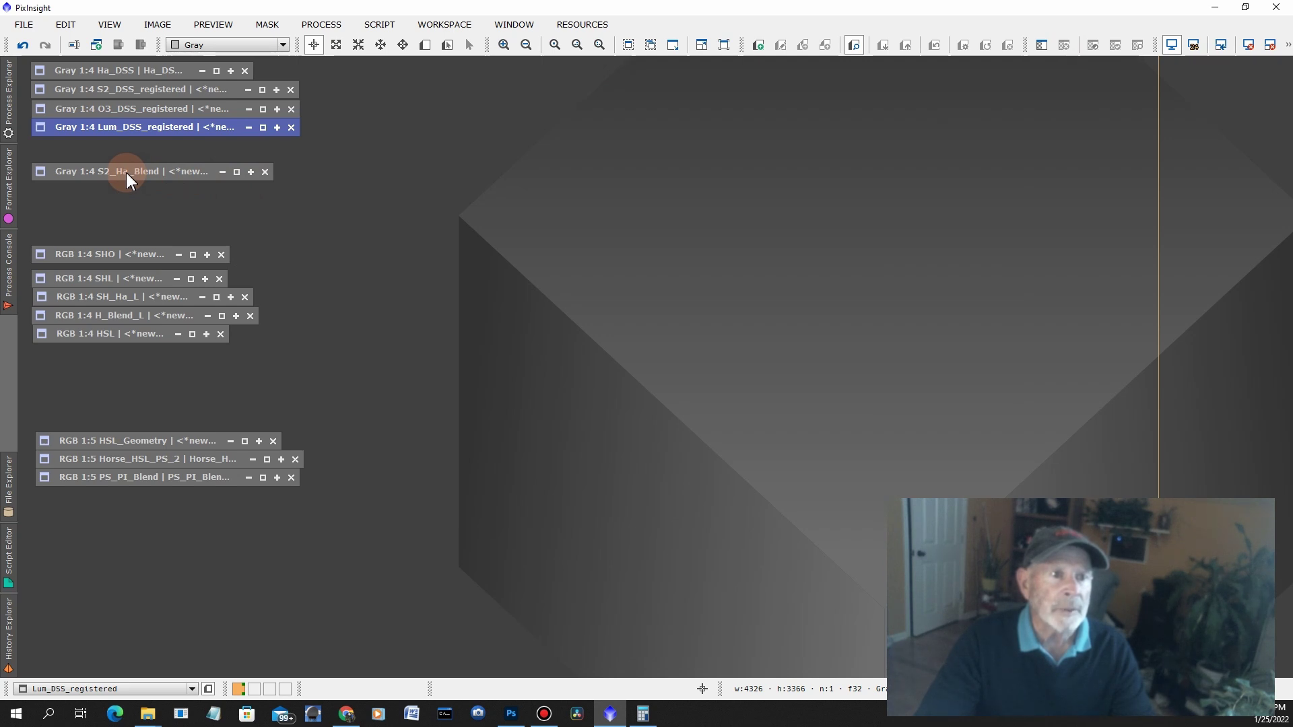
pyautogui.doubleClick(151, 71)
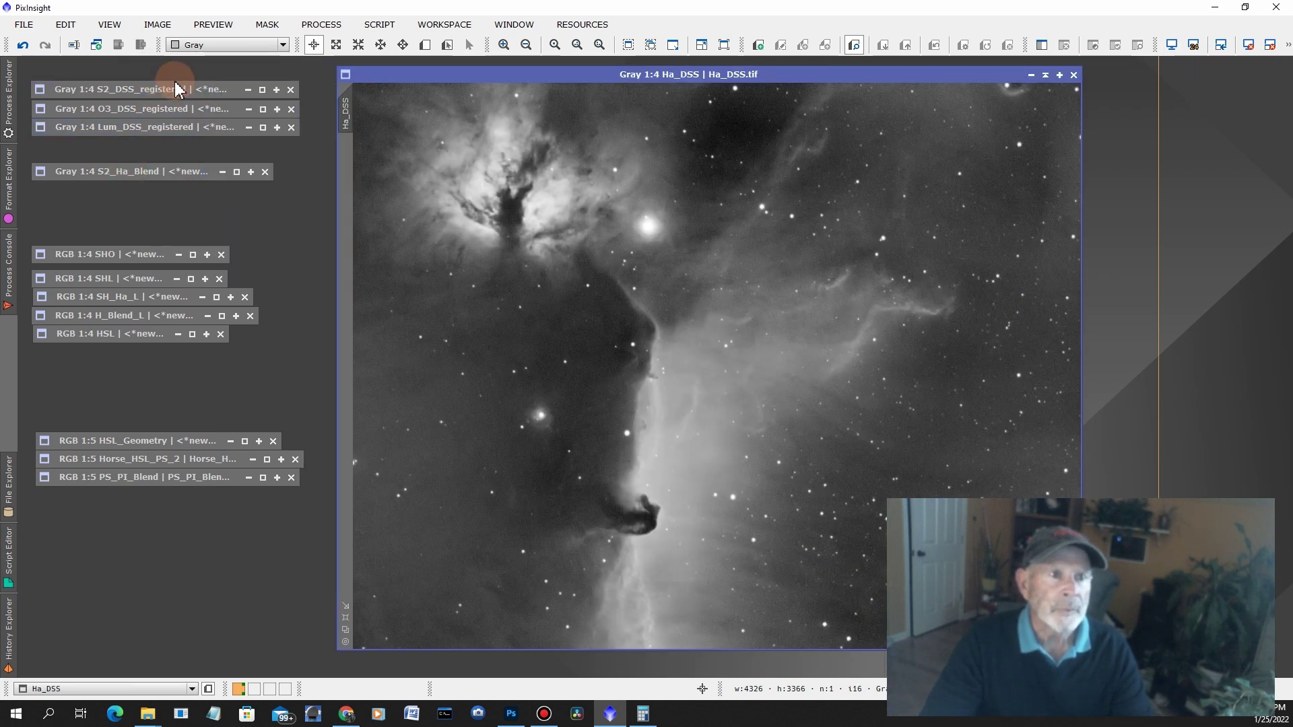
# Compare S2_DSS_registered and S2_Ha_Blend with Ha_DSS, shade all three, then open the SHO composite.
pyautogui.doubleClick(160, 87)
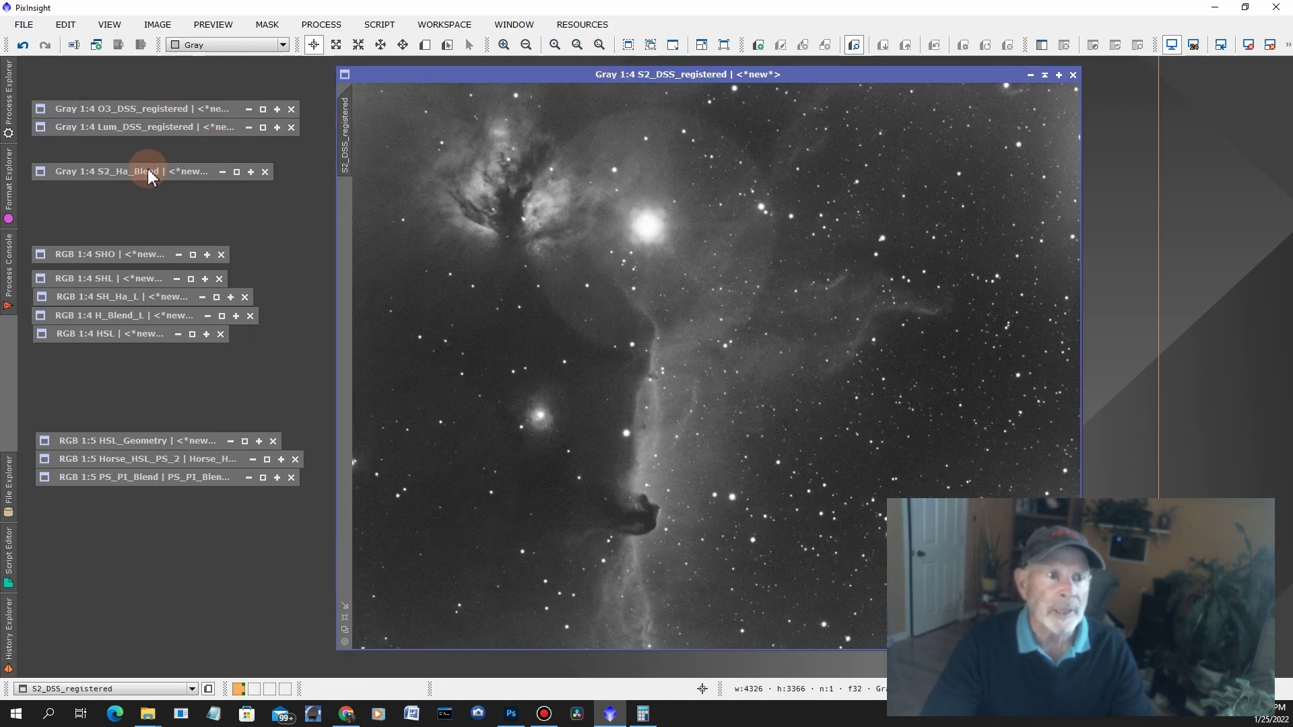
pyautogui.doubleClick(108, 175)
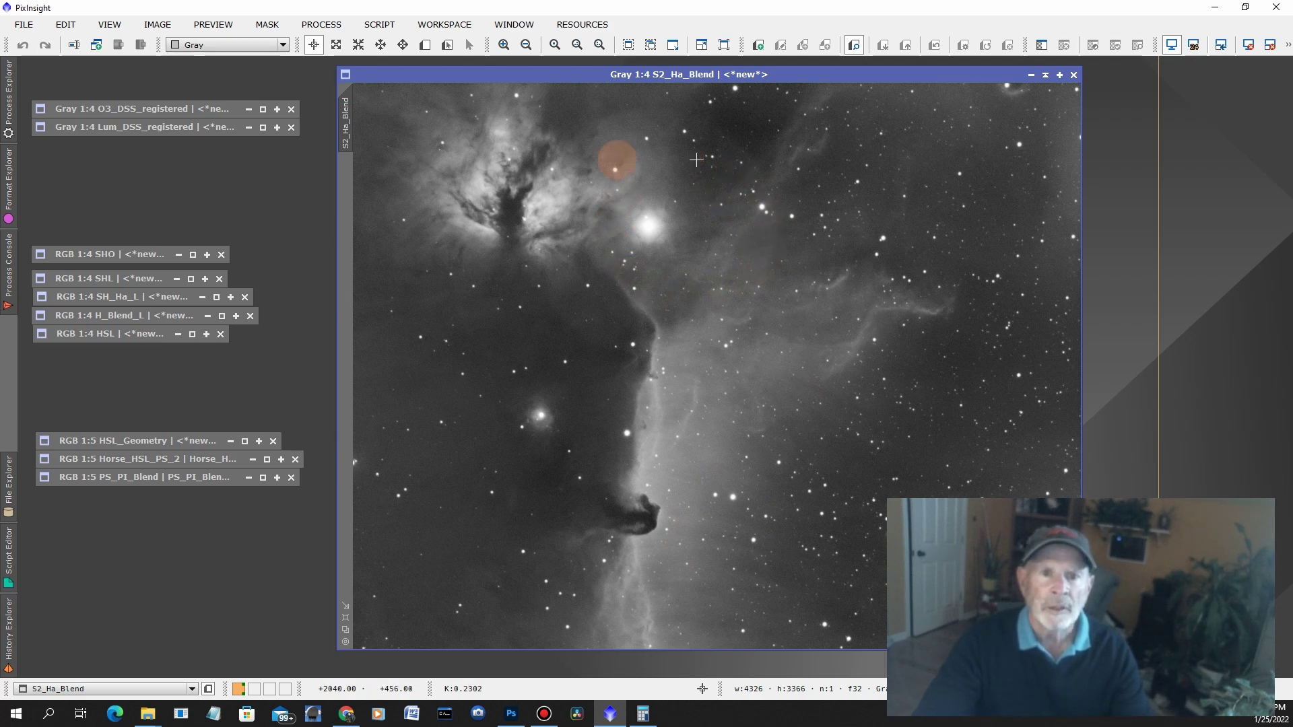
pyautogui.click(1045, 75)
pyautogui.click(1046, 75)
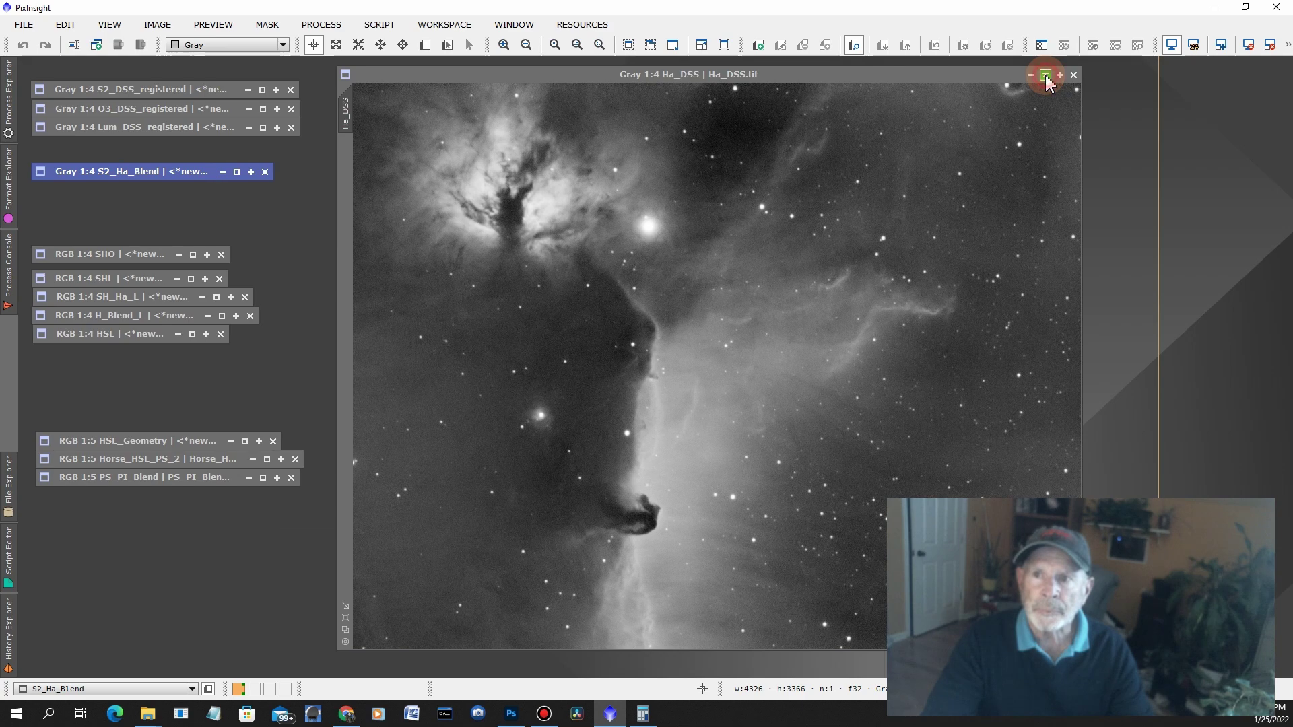
pyautogui.click(1045, 75)
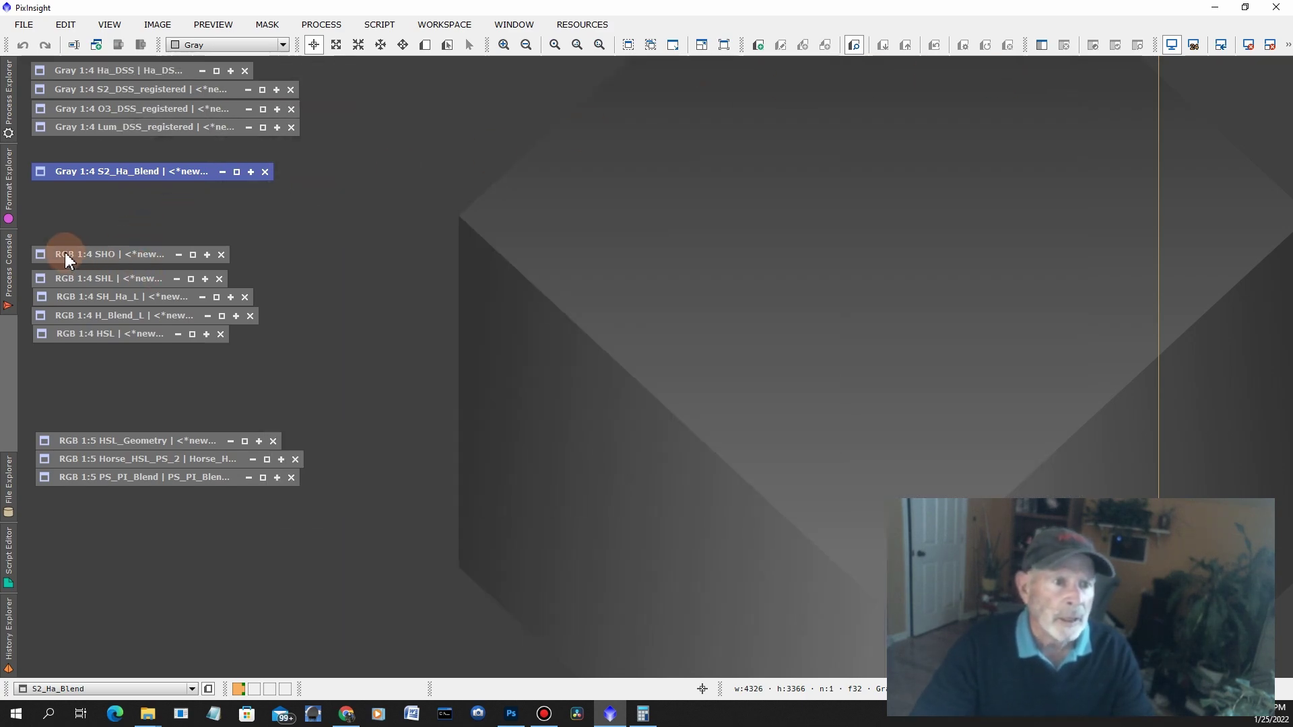
pyautogui.doubleClick(105, 254)
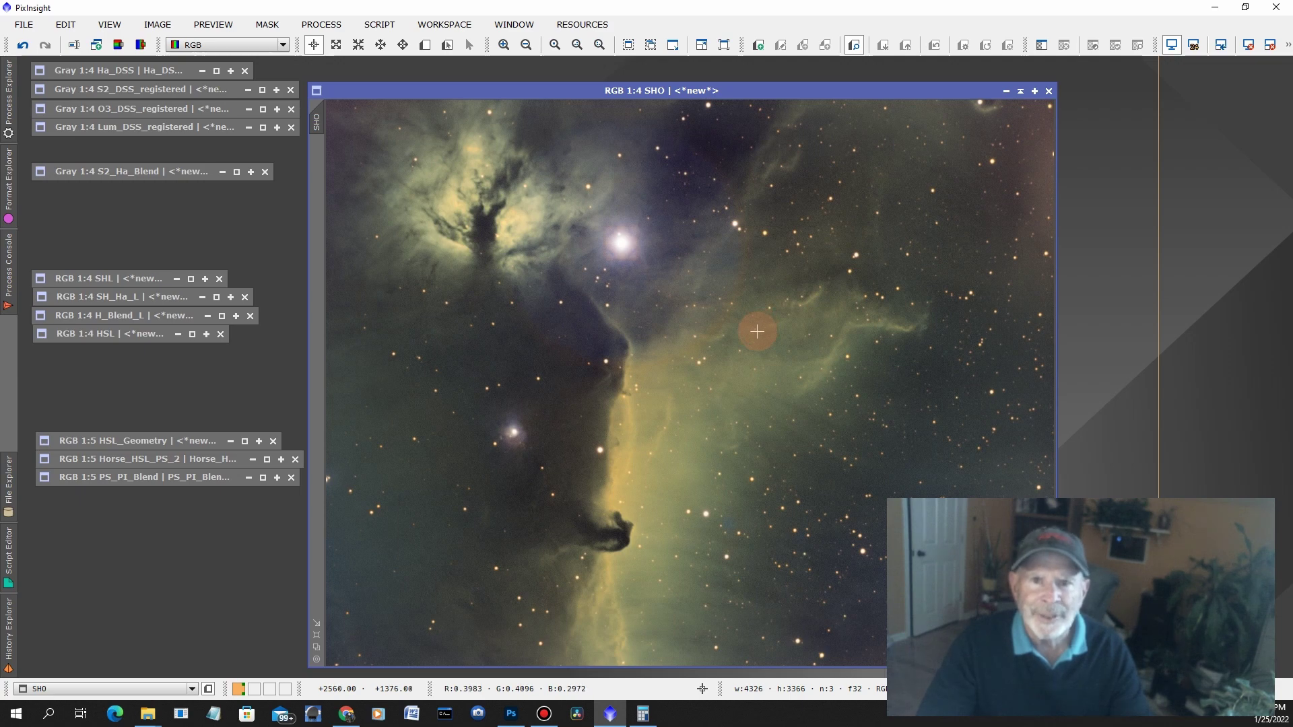
pyautogui.click(1021, 91)
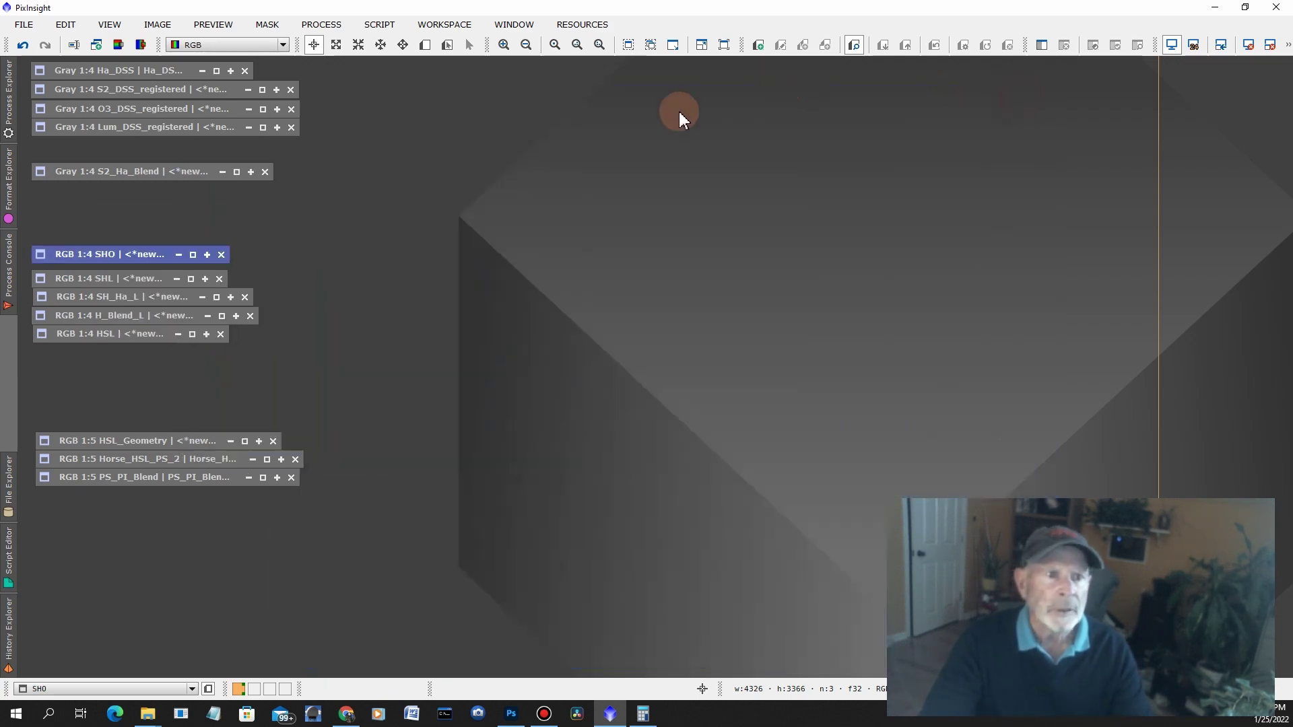
pyautogui.doubleClick(103, 280)
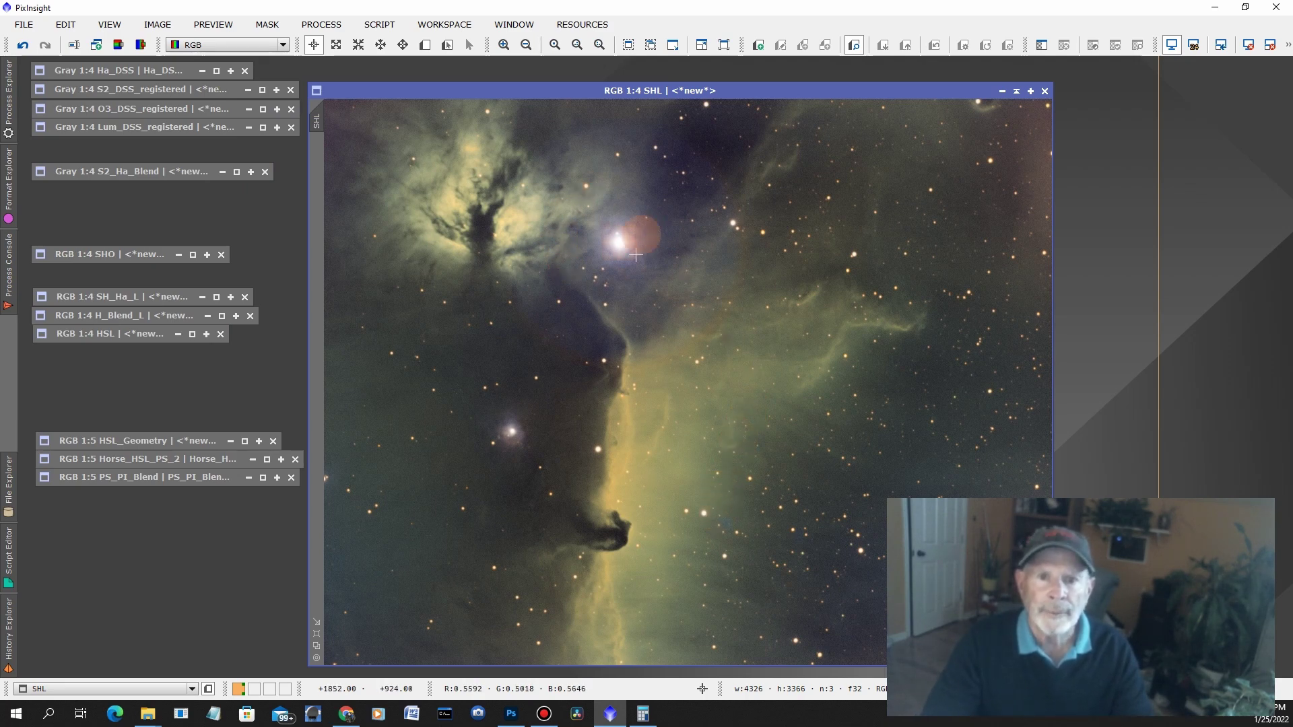
pyautogui.doubleClick(129, 256)
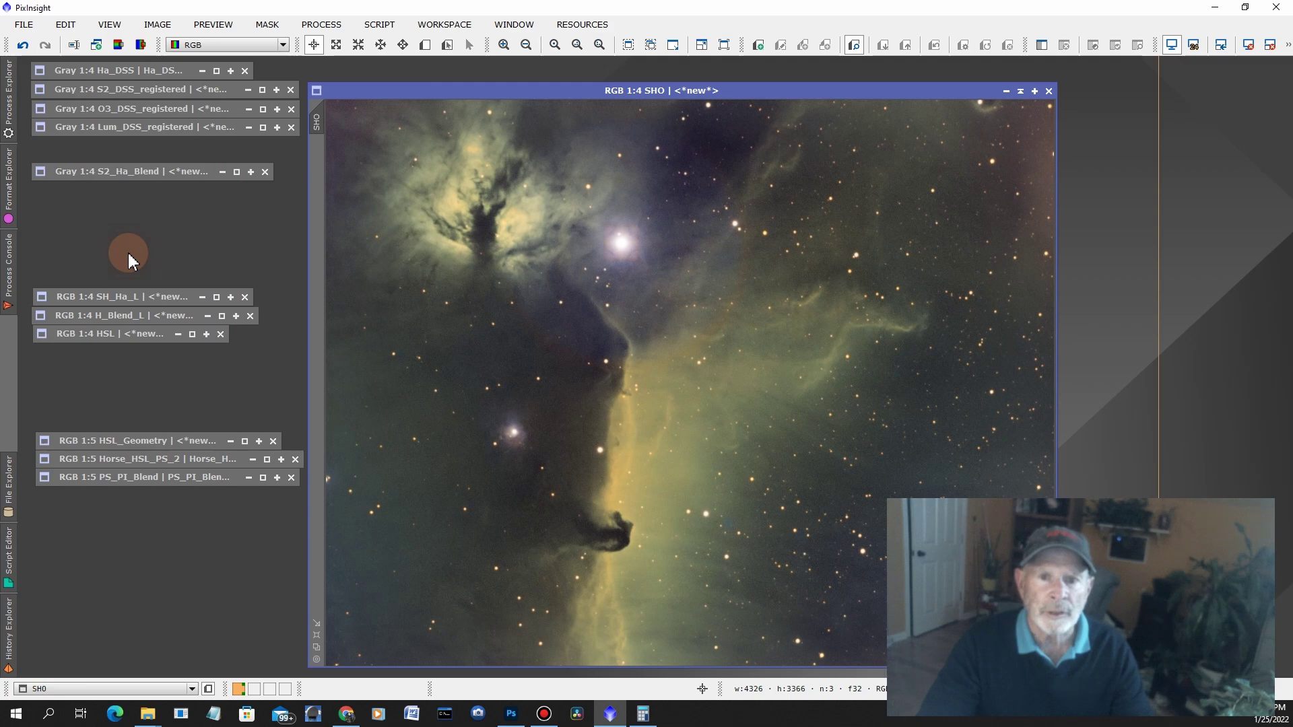
pyautogui.click(1019, 93)
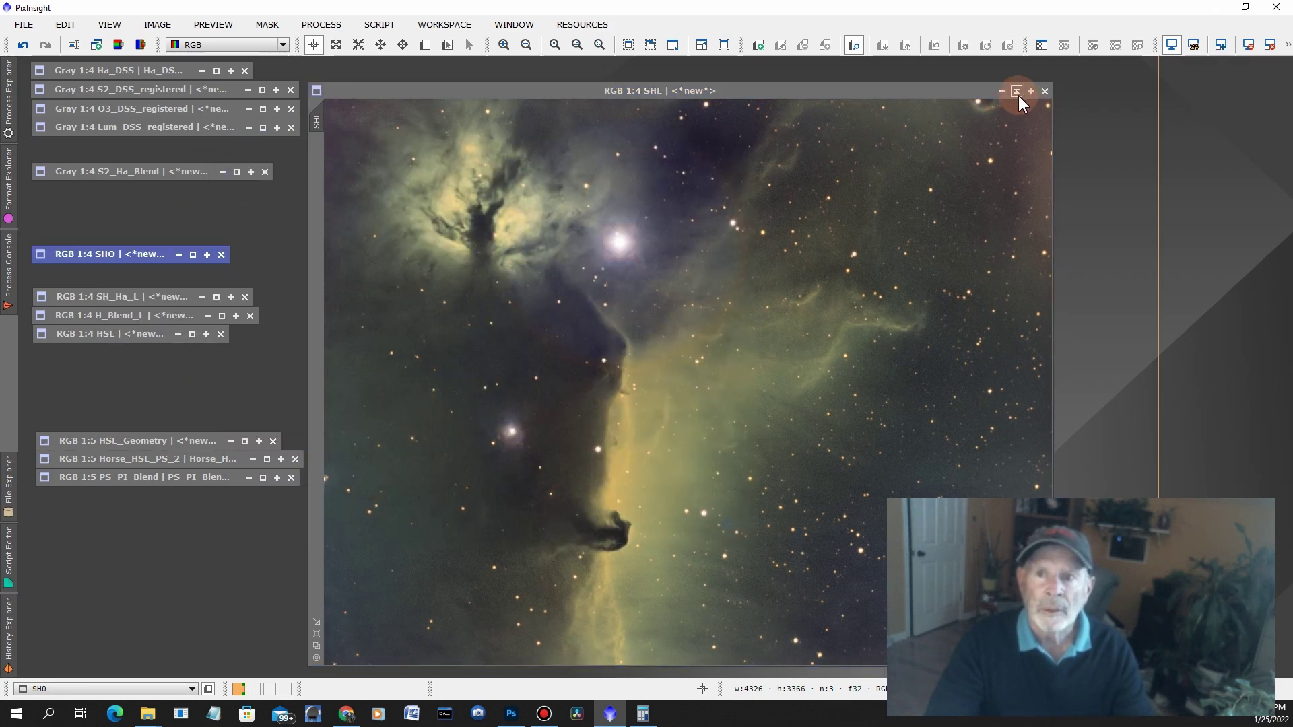
pyautogui.click(1017, 92)
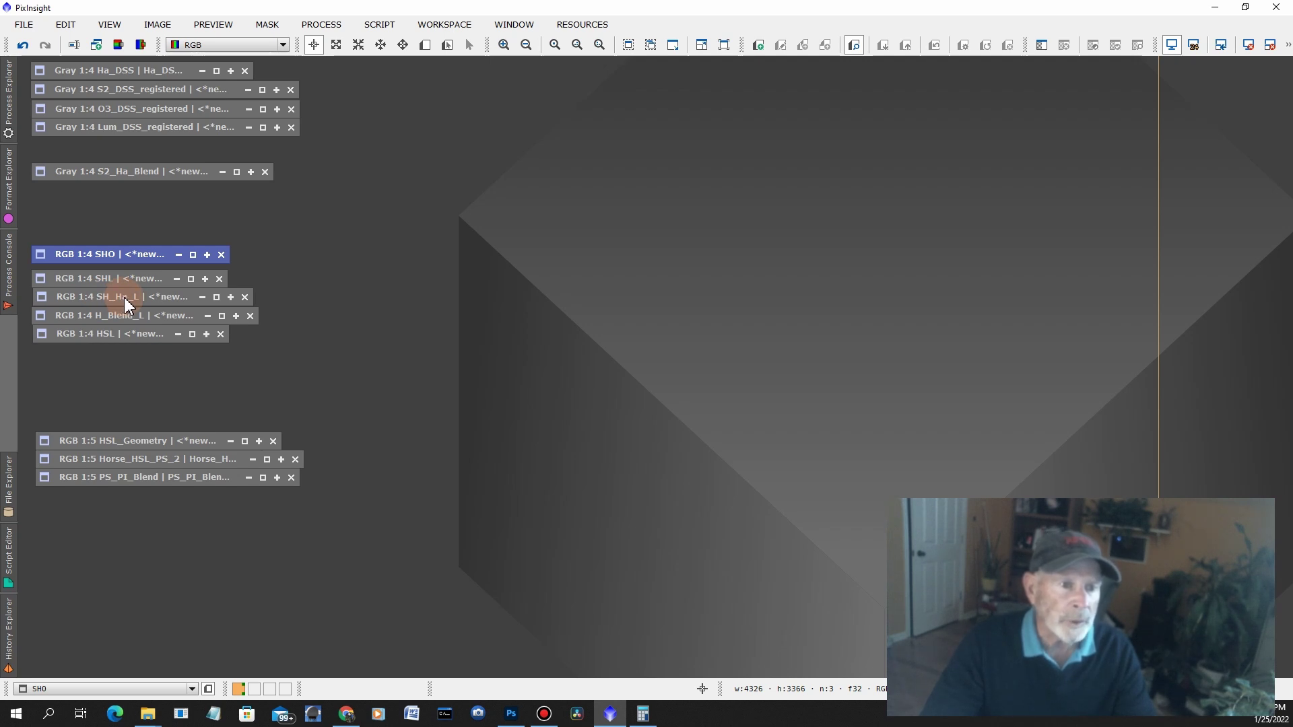
pyautogui.doubleClick(120, 297)
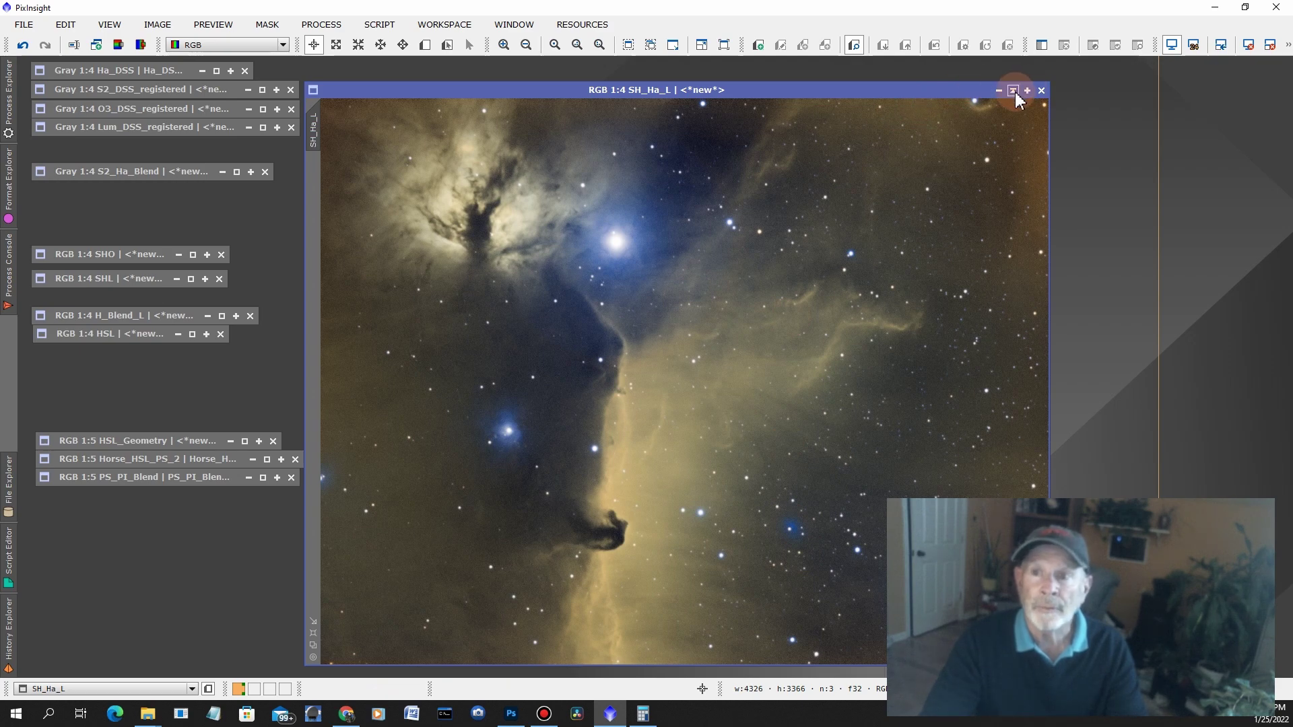
pyautogui.moveTo(943, 101); pyautogui.dragTo(739, 76)
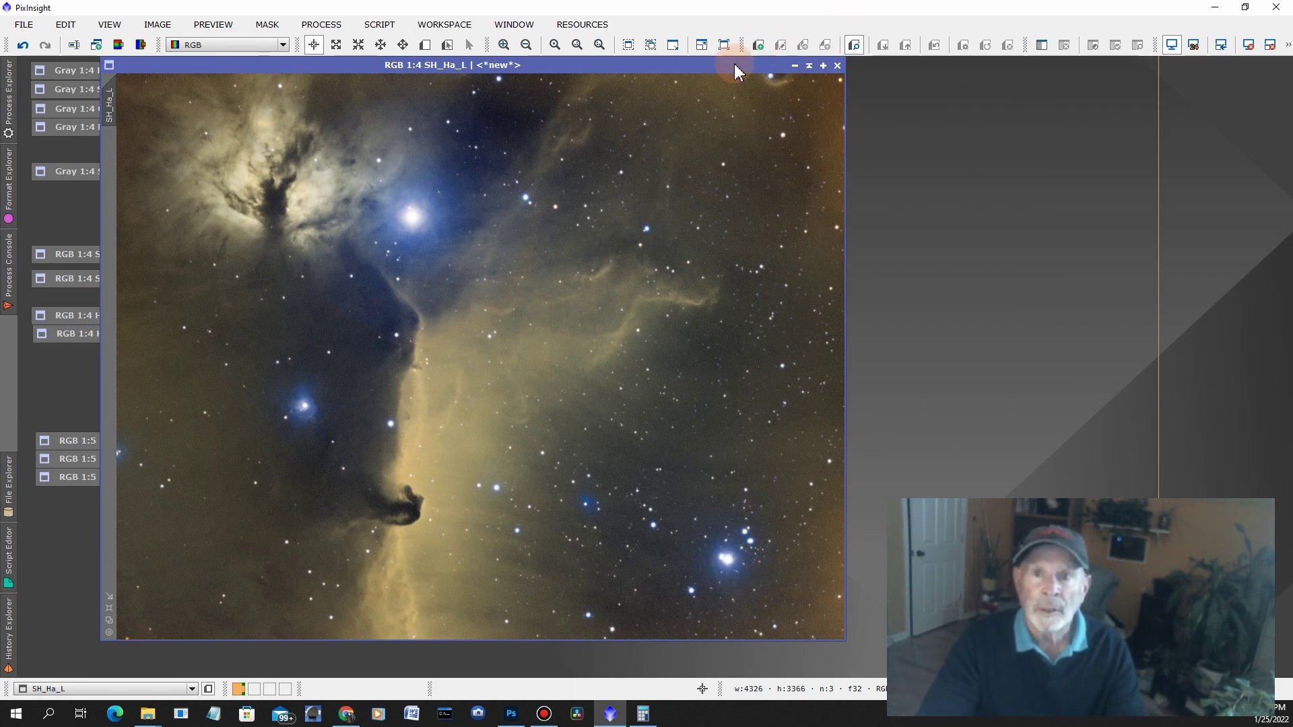
pyautogui.moveTo(734, 64); pyautogui.dragTo(861, 93)
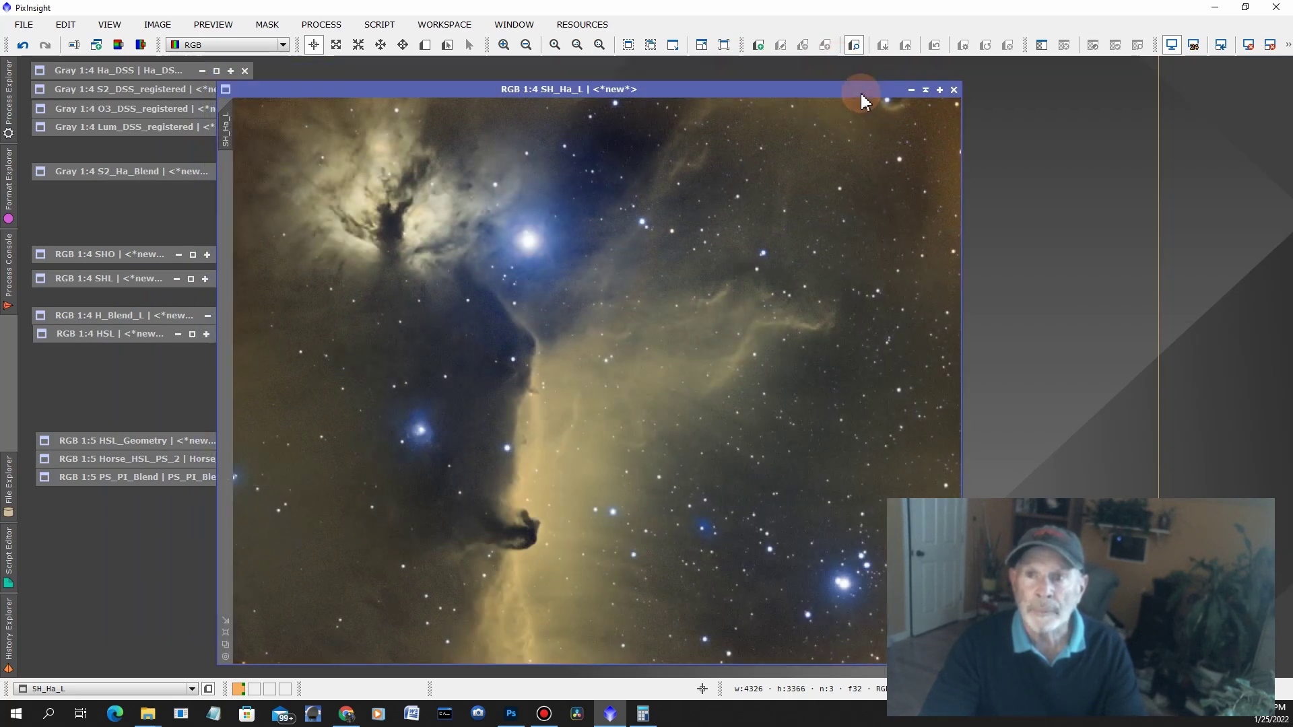
pyautogui.click(925, 89)
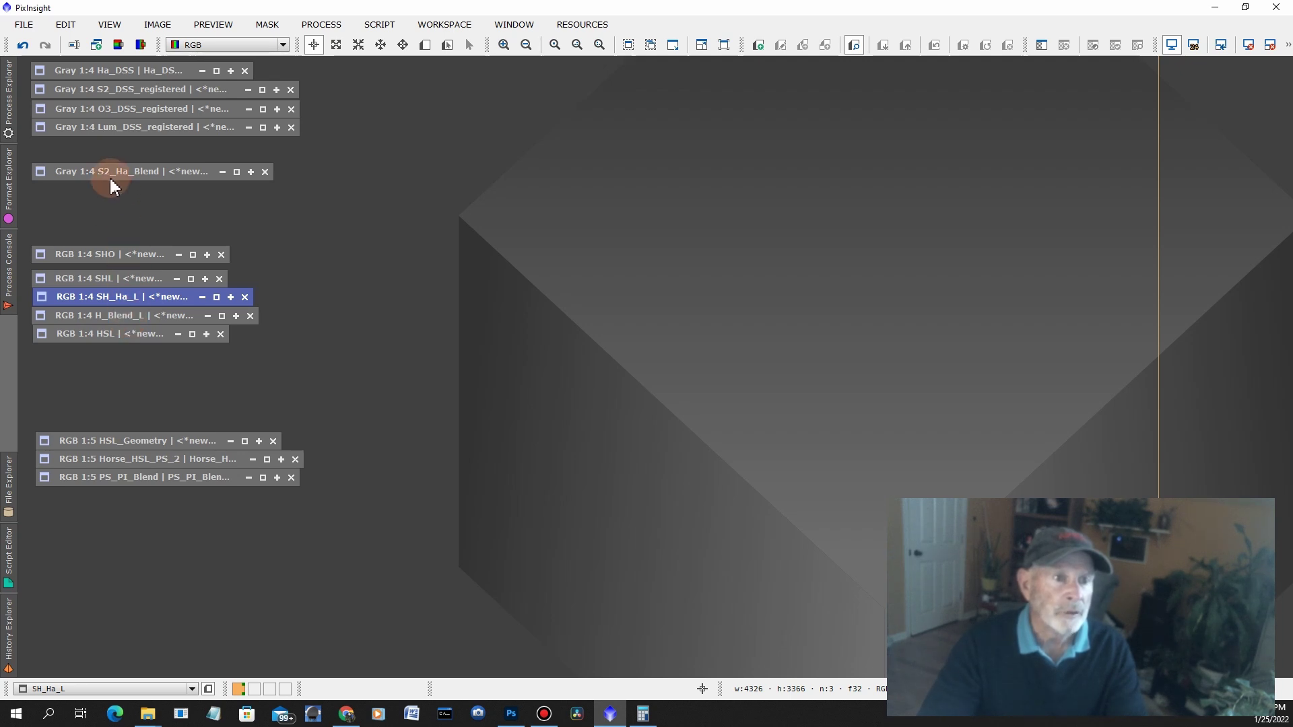
pyautogui.doubleClick(126, 320)
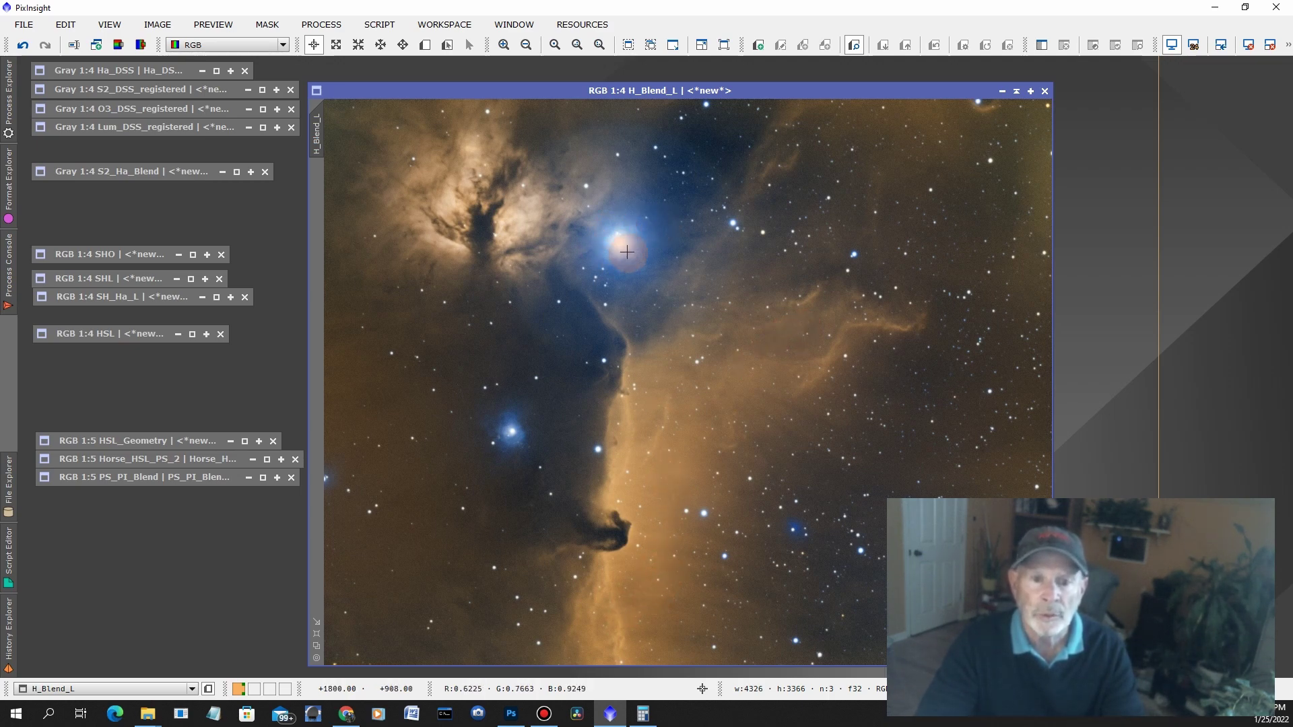
pyautogui.moveTo(794, 86); pyautogui.dragTo(653, 40)
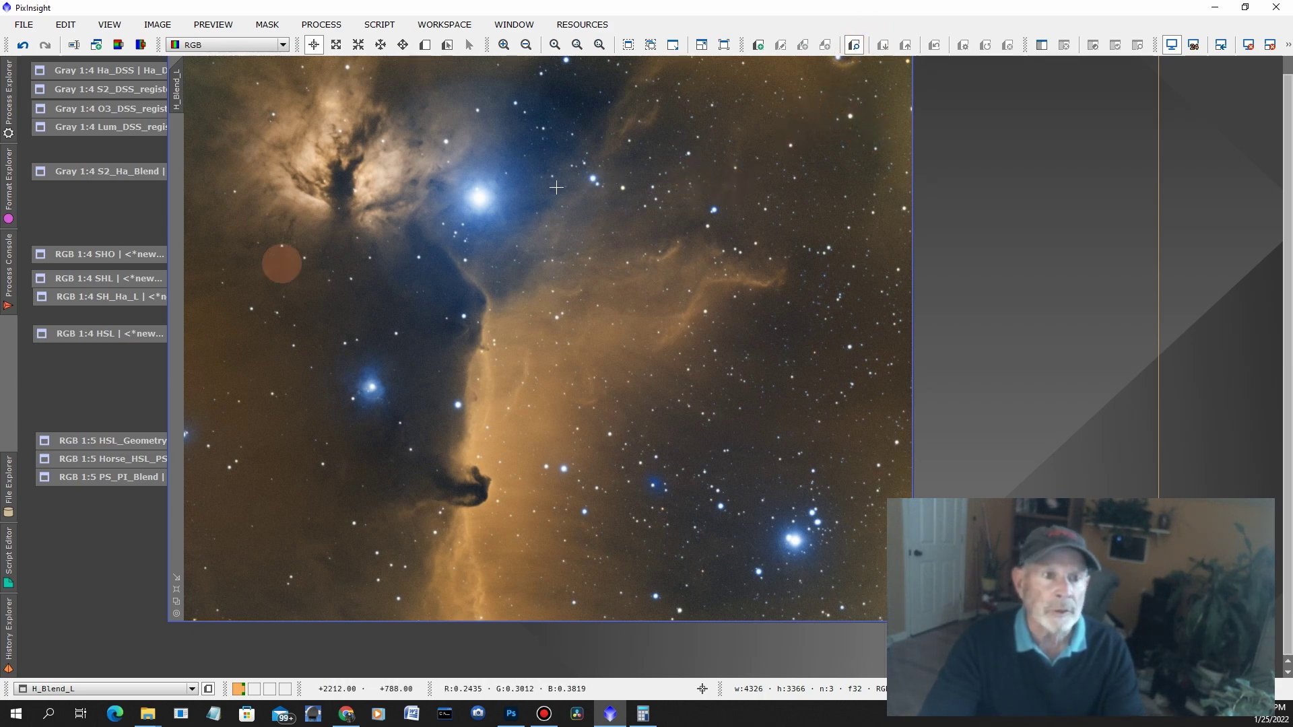
pyautogui.moveTo(179, 173); pyautogui.dragTo(186, 226)
pyautogui.click(867, 89)
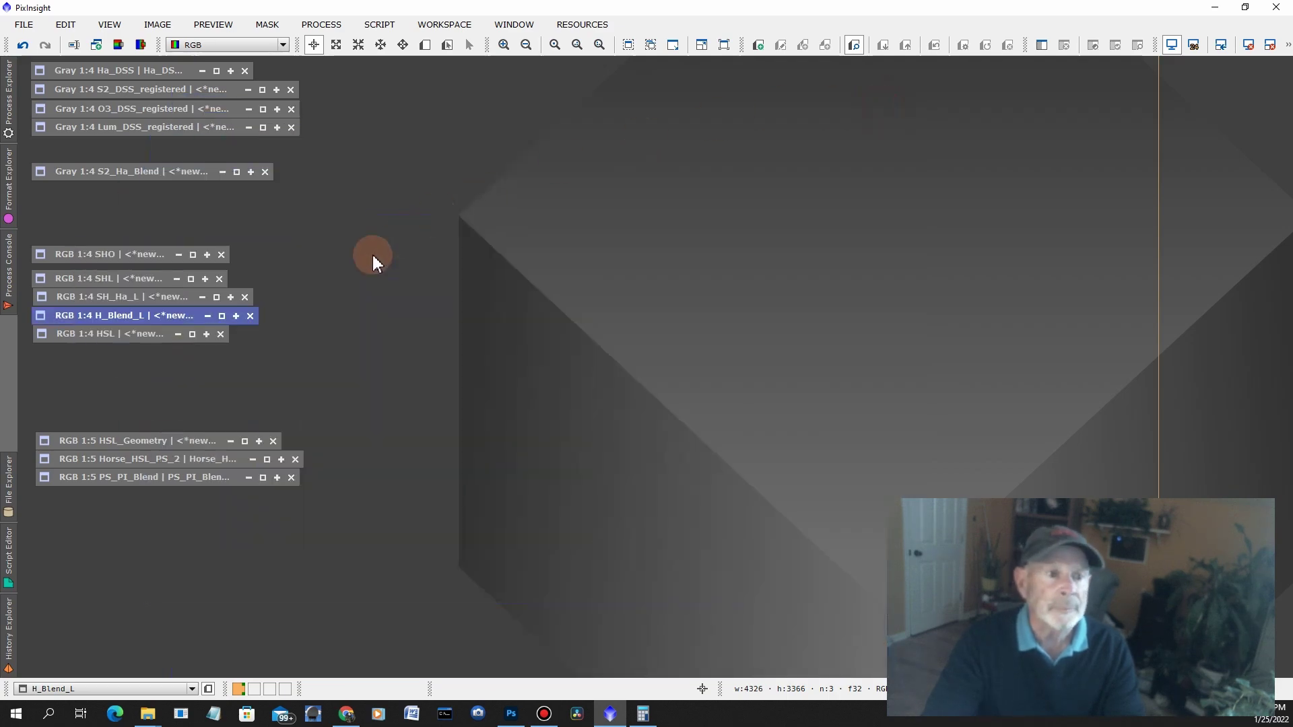
pyautogui.click(112, 334)
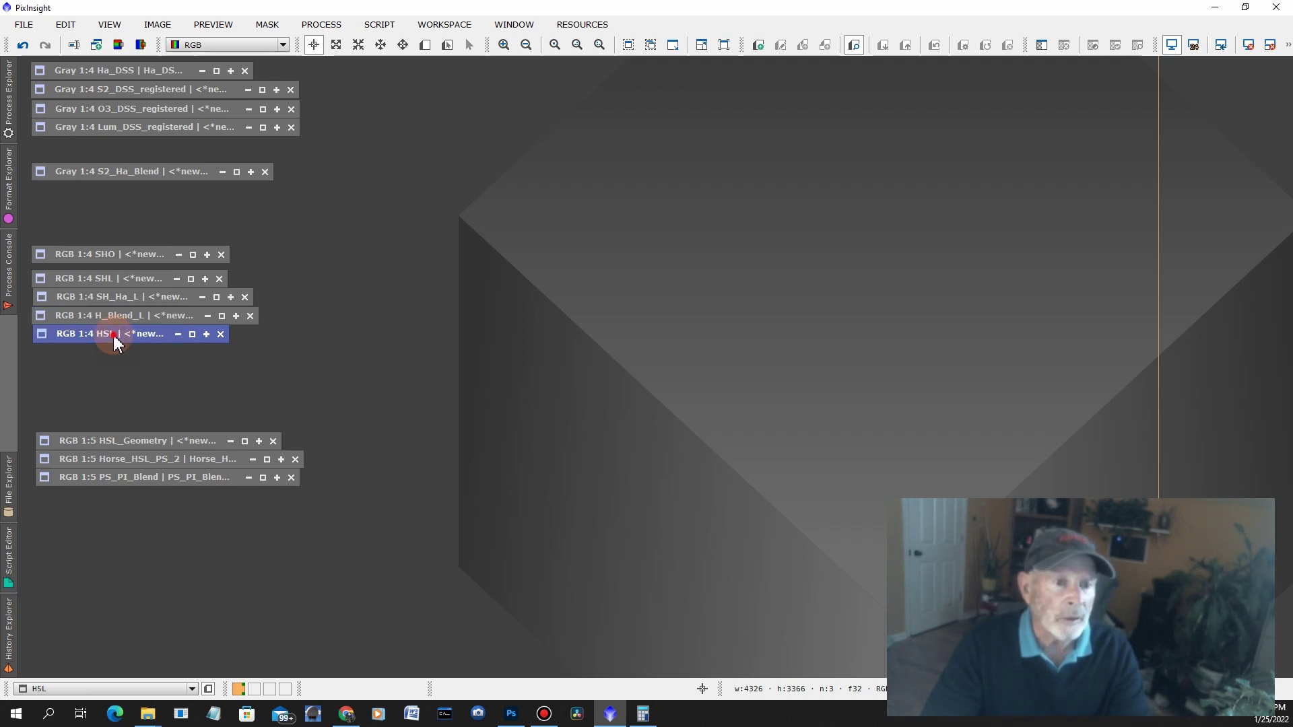
pyautogui.doubleClick(113, 334)
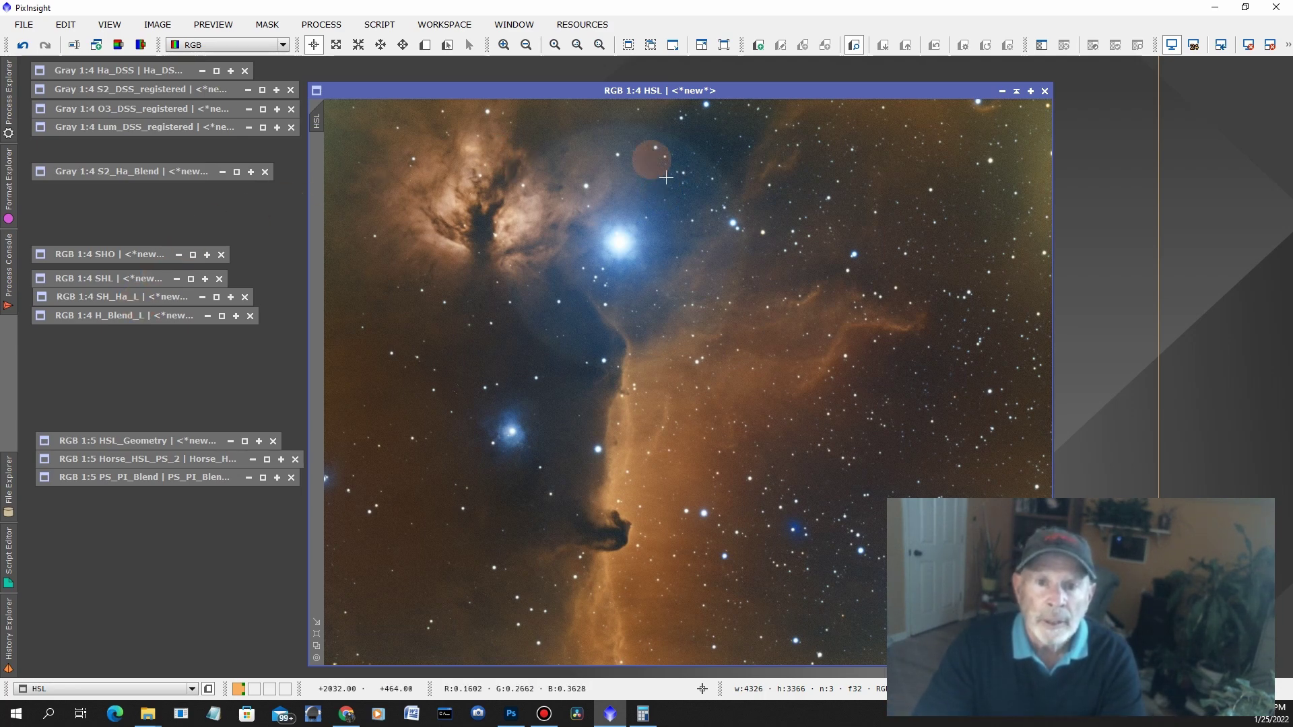
# Move the HSL composite window left, then shade it into the image list.
pyautogui.moveTo(749, 86); pyautogui.dragTo(625, 83)
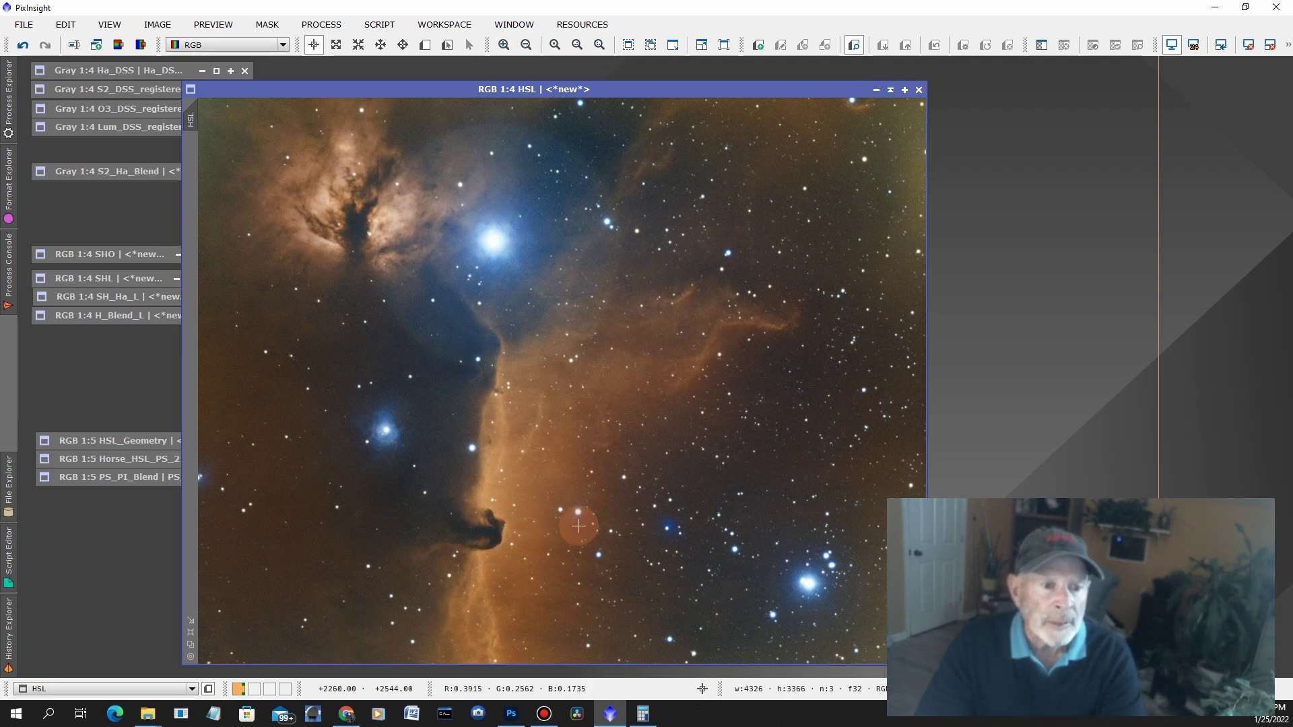
pyautogui.click(891, 90)
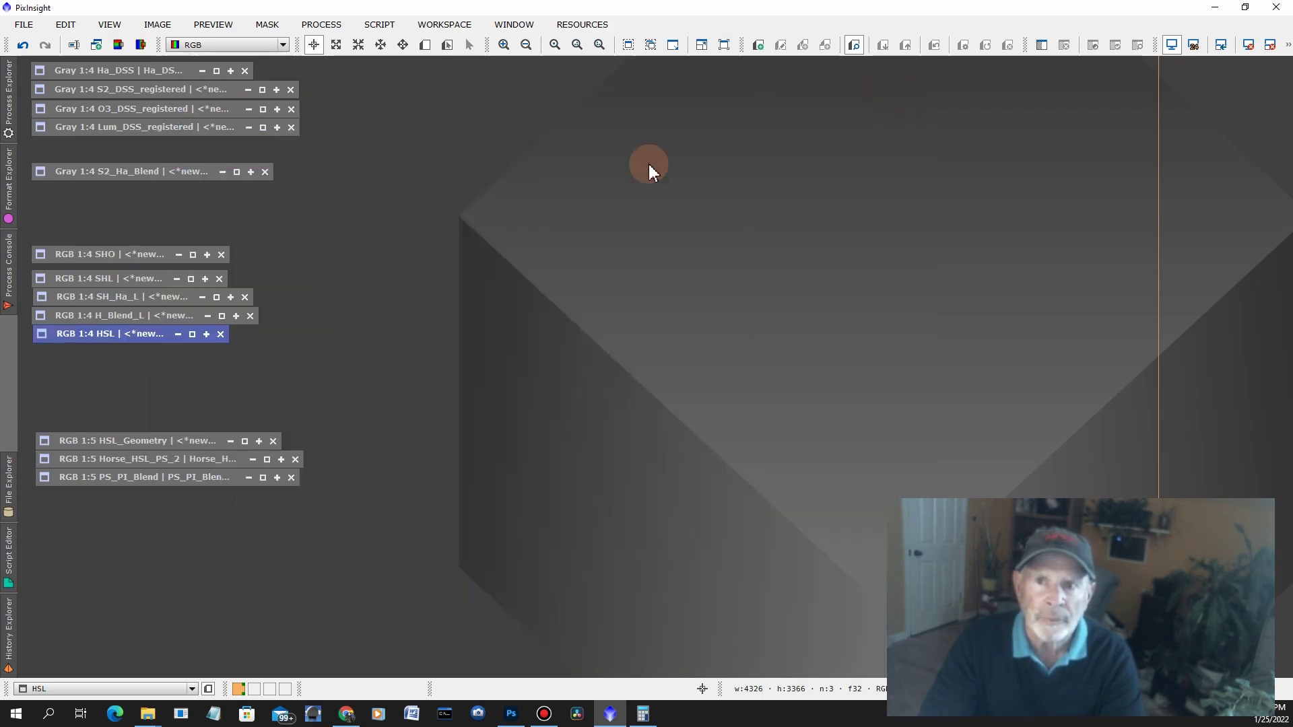
# Restore HSL_Geometry on the right of the workspace, then bring up Horse_HSL_PS_2.
pyautogui.doubleClick(143, 442)
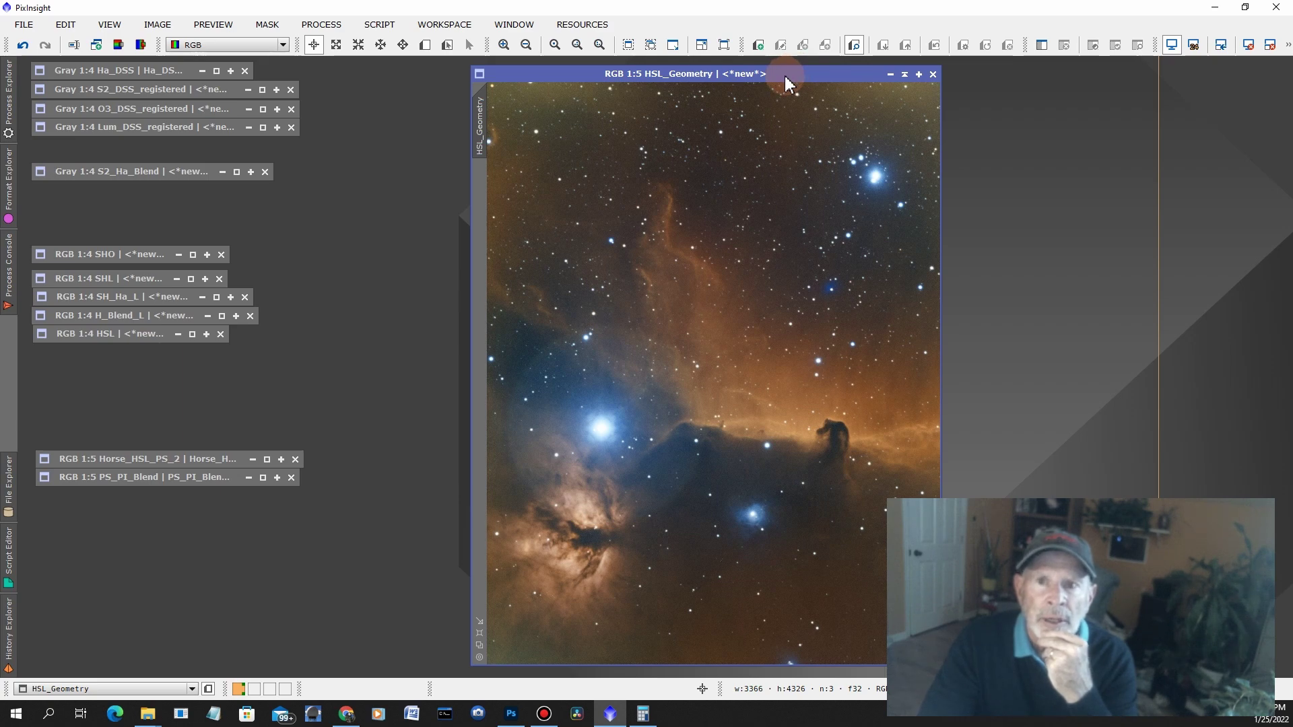
pyautogui.moveTo(786, 76); pyautogui.dragTo(1110, 79)
pyautogui.click(324, 327)
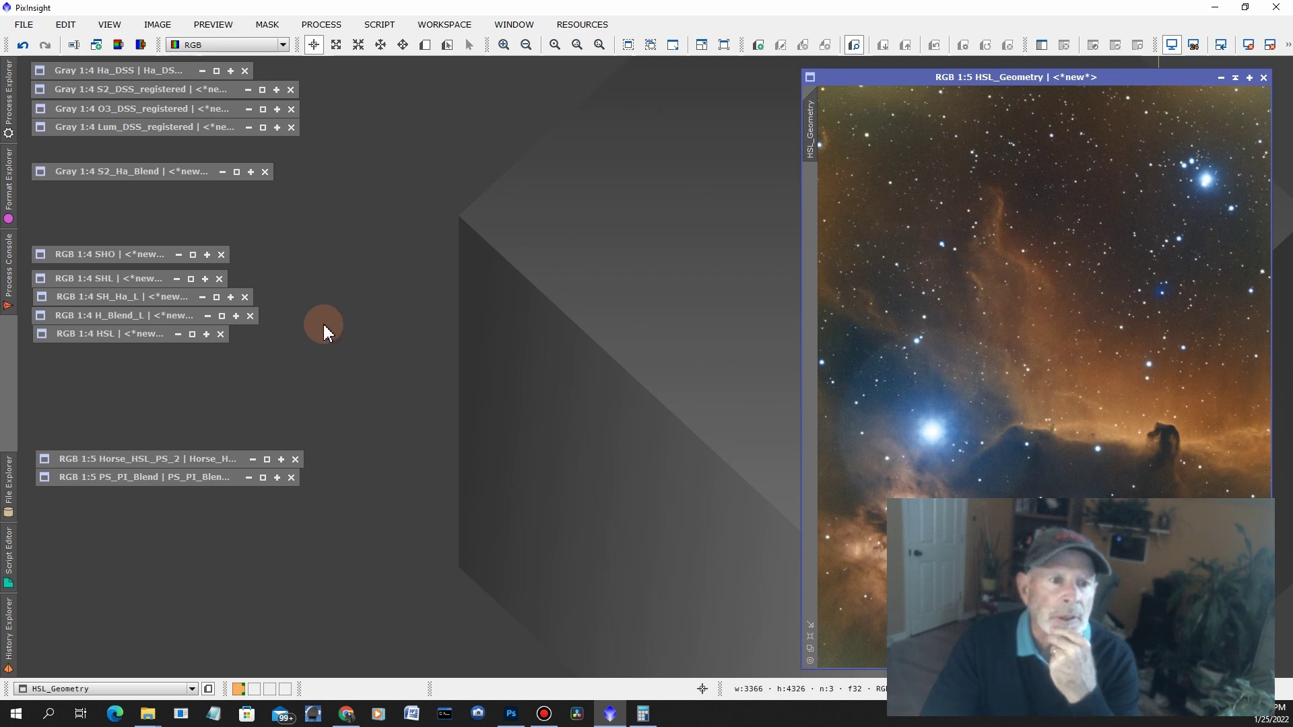
pyautogui.doubleClick(138, 465)
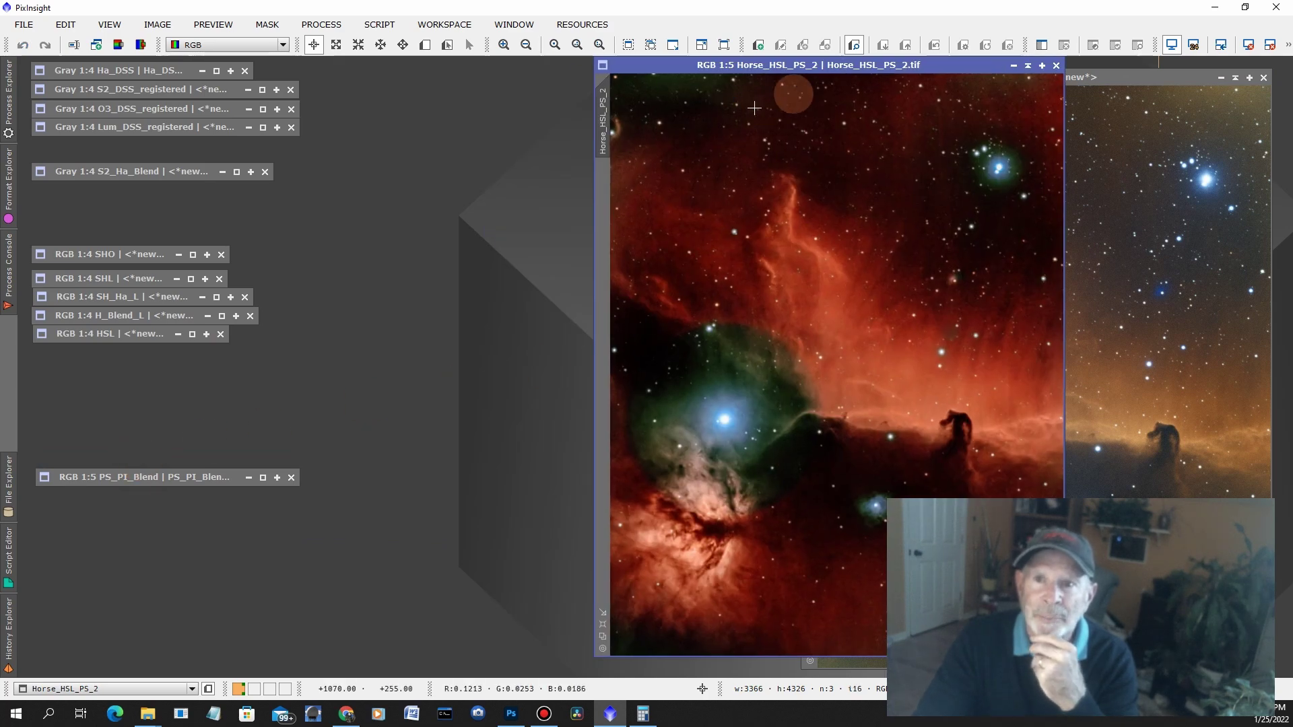
# Drag the Horse_HSL_PS_2 window left to sit beside HSL_Geometry.
pyautogui.moveTo(854, 65); pyautogui.dragTo(709, 80)
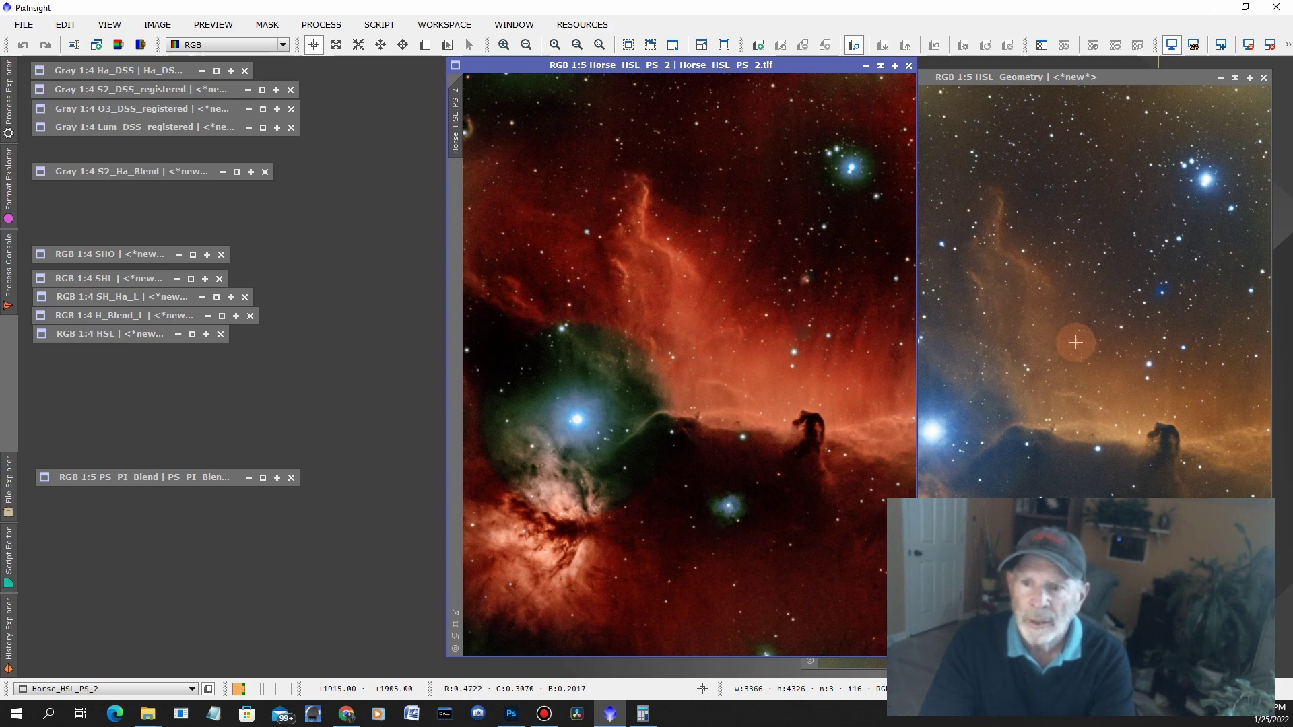
# Restore PS_PI_Blend and switch between it, Horse_HSL_PS_2 and HSL_Geometry to compare them.
pyautogui.doubleClick(142, 477)
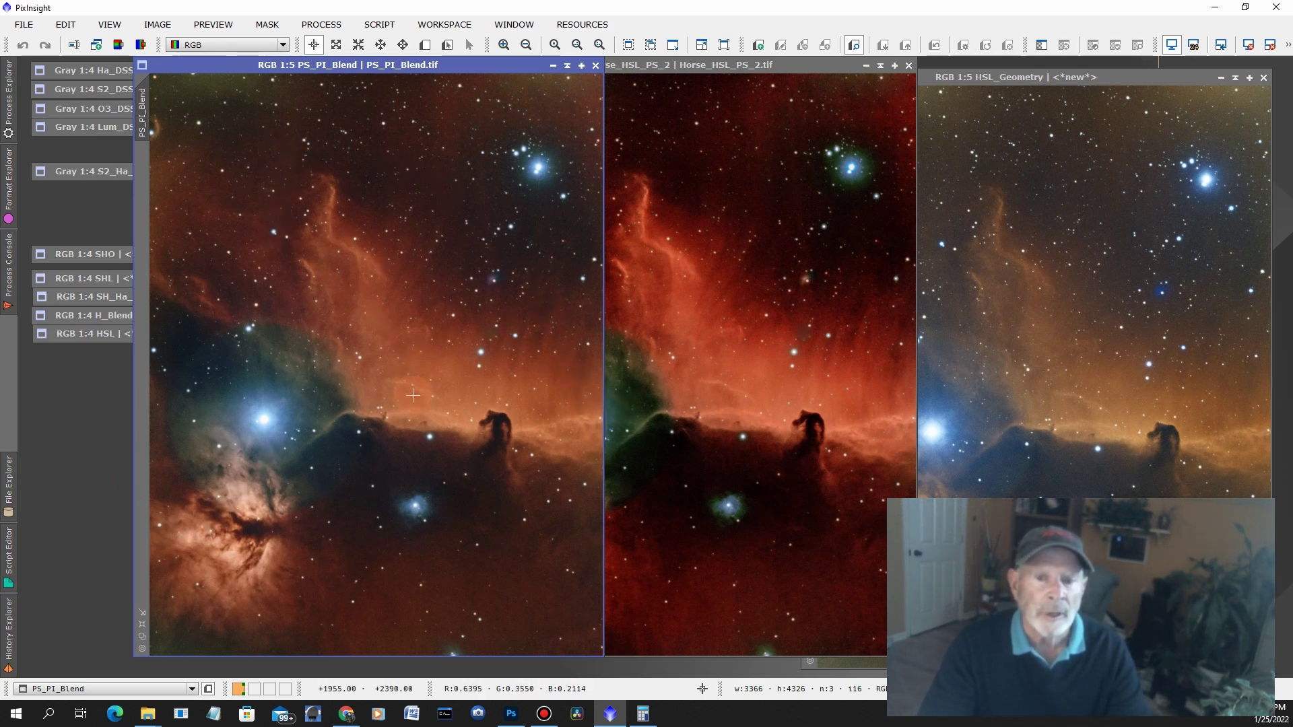
pyautogui.click(728, 66)
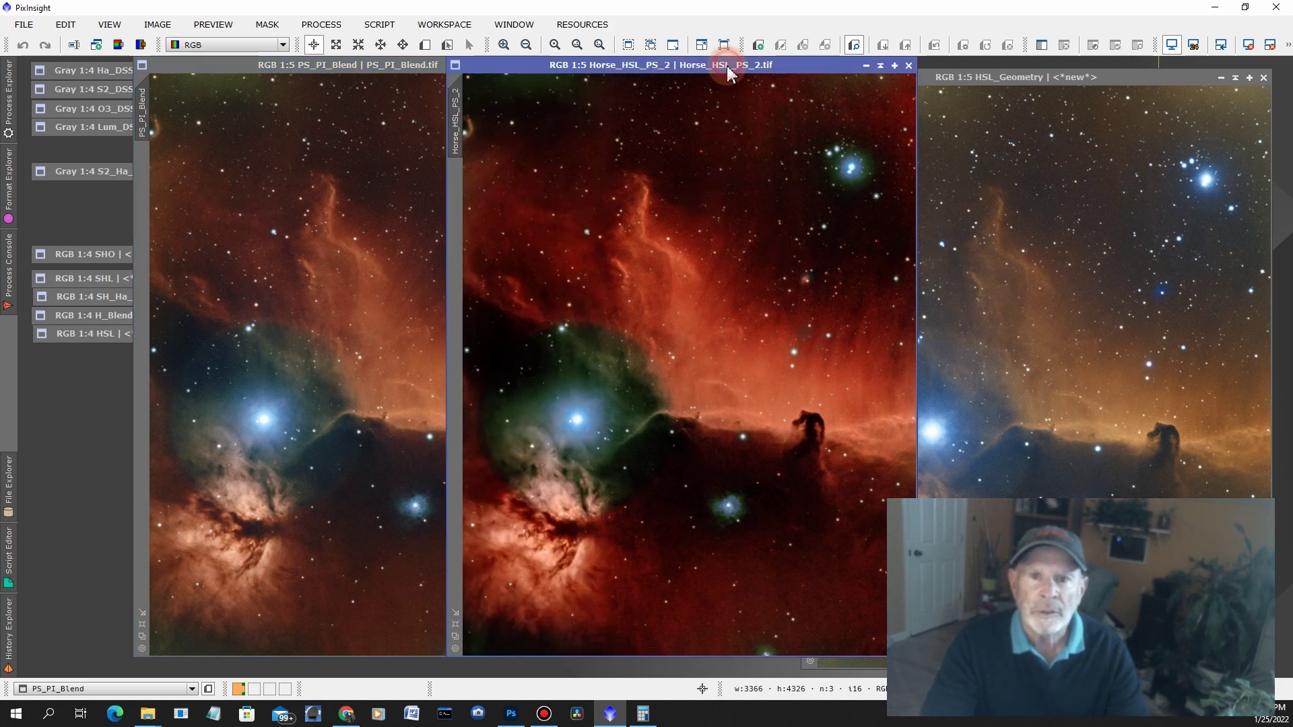
pyautogui.click(367, 65)
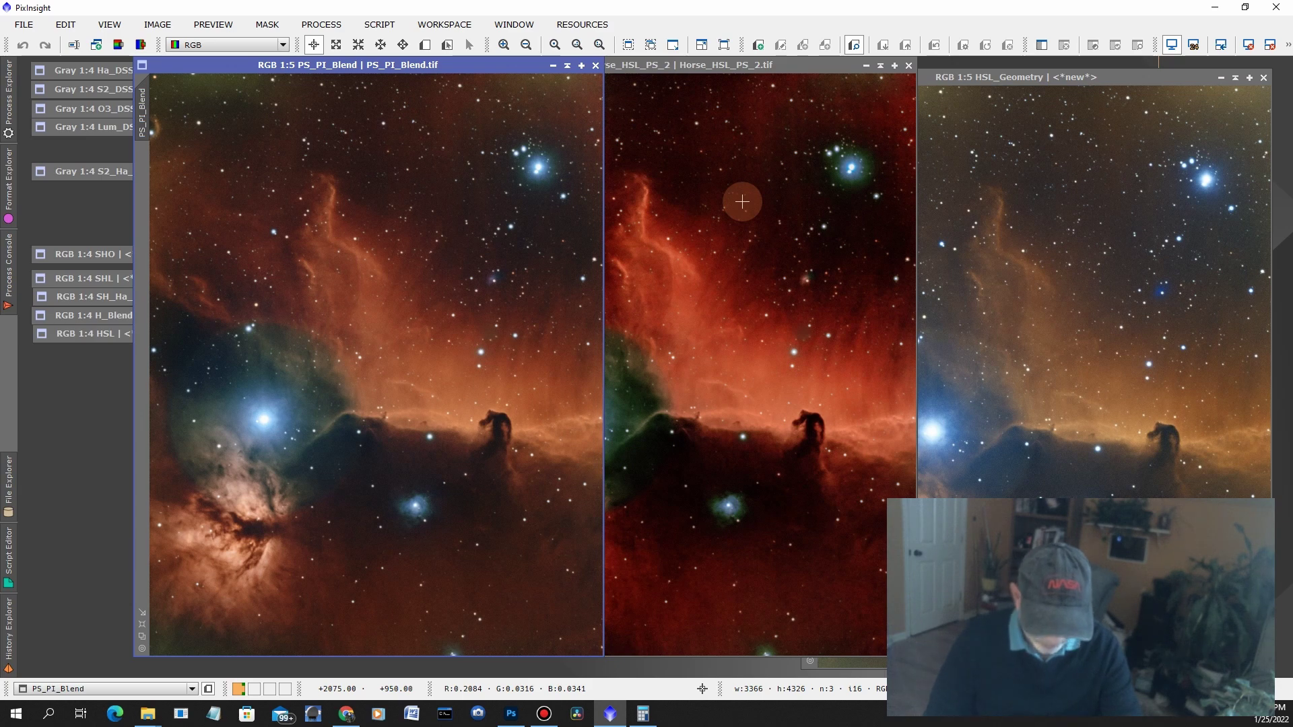
pyautogui.click(1015, 76)
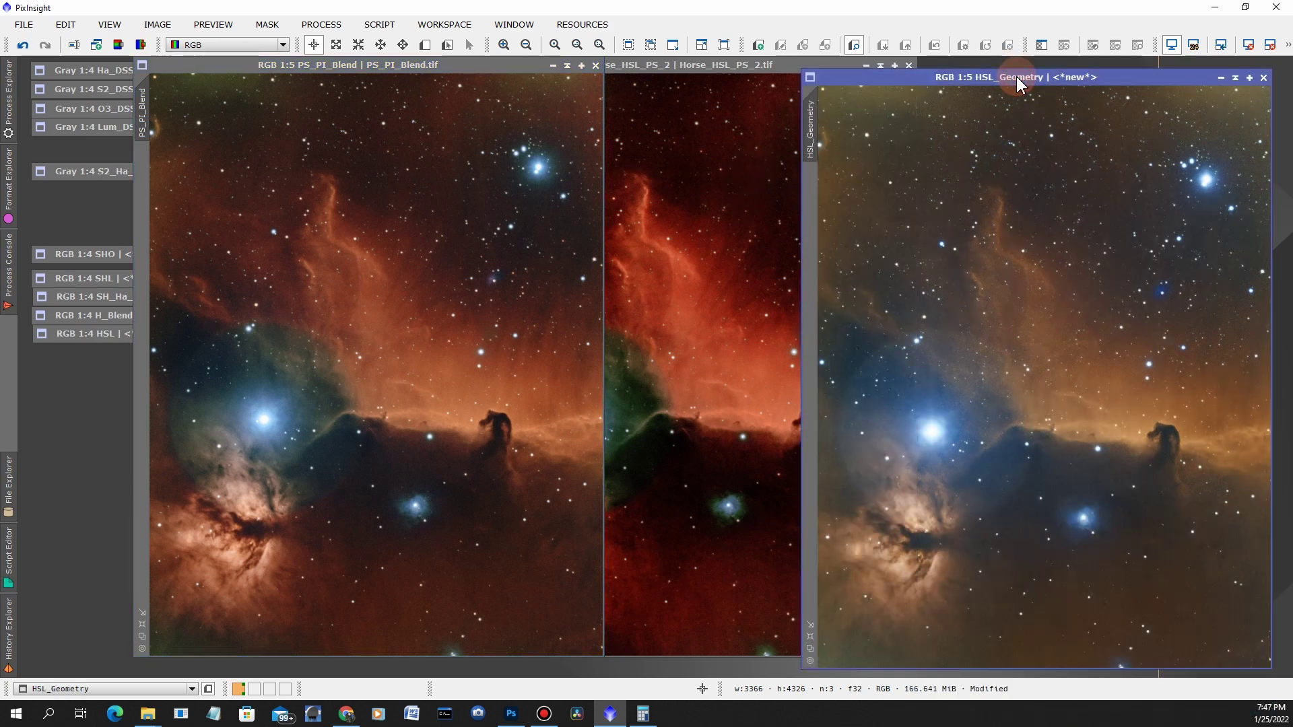
pyautogui.moveTo(456, 69); pyautogui.dragTo(374, 67)
pyautogui.click(730, 65)
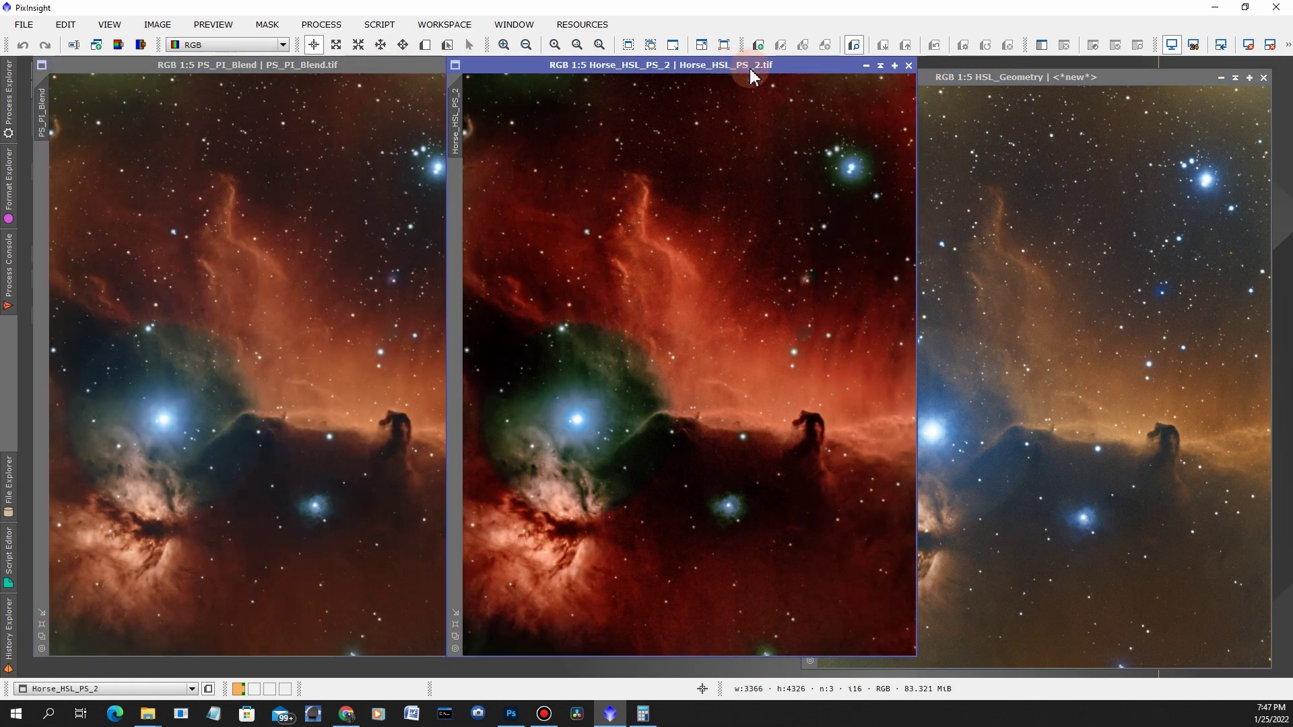
pyautogui.click(1026, 78)
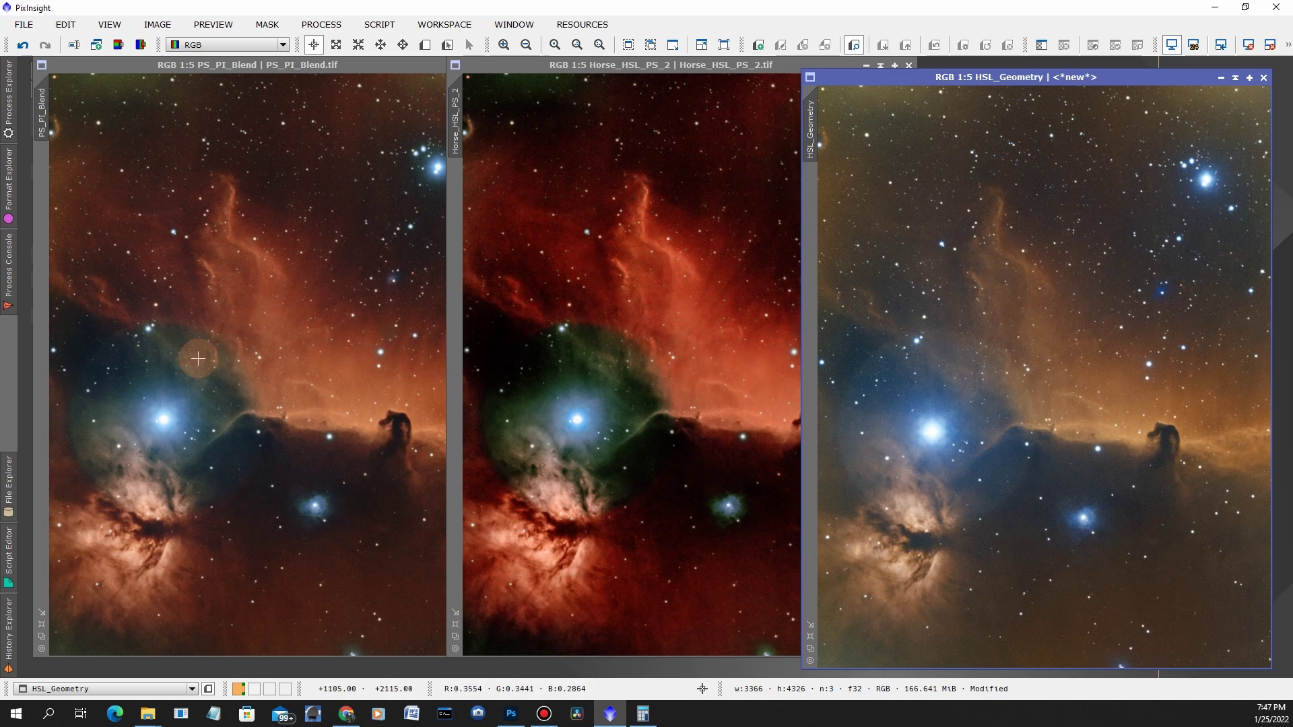
pyautogui.click(262, 67)
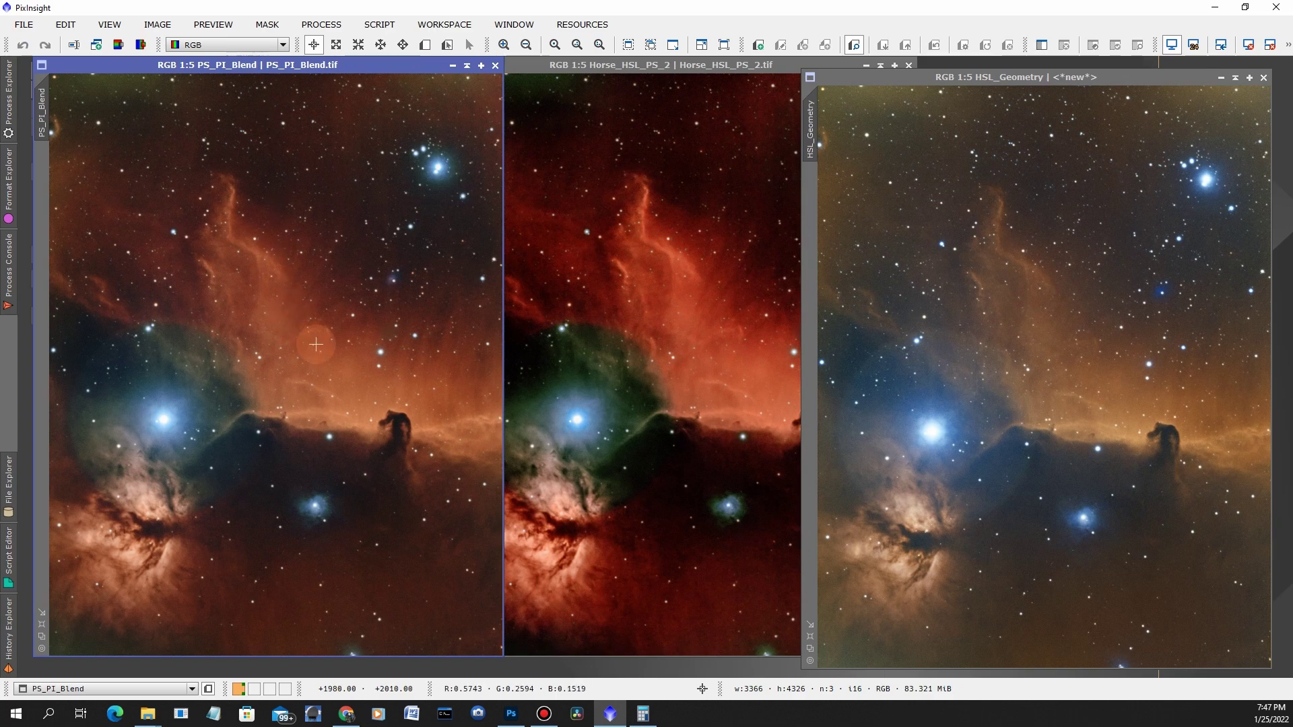
# Shade PS_PI_Blend, Horse_HSL_PS_2 and HSL_Geometry, then open the BlinkScreen star frame.
pyautogui.click(467, 67)
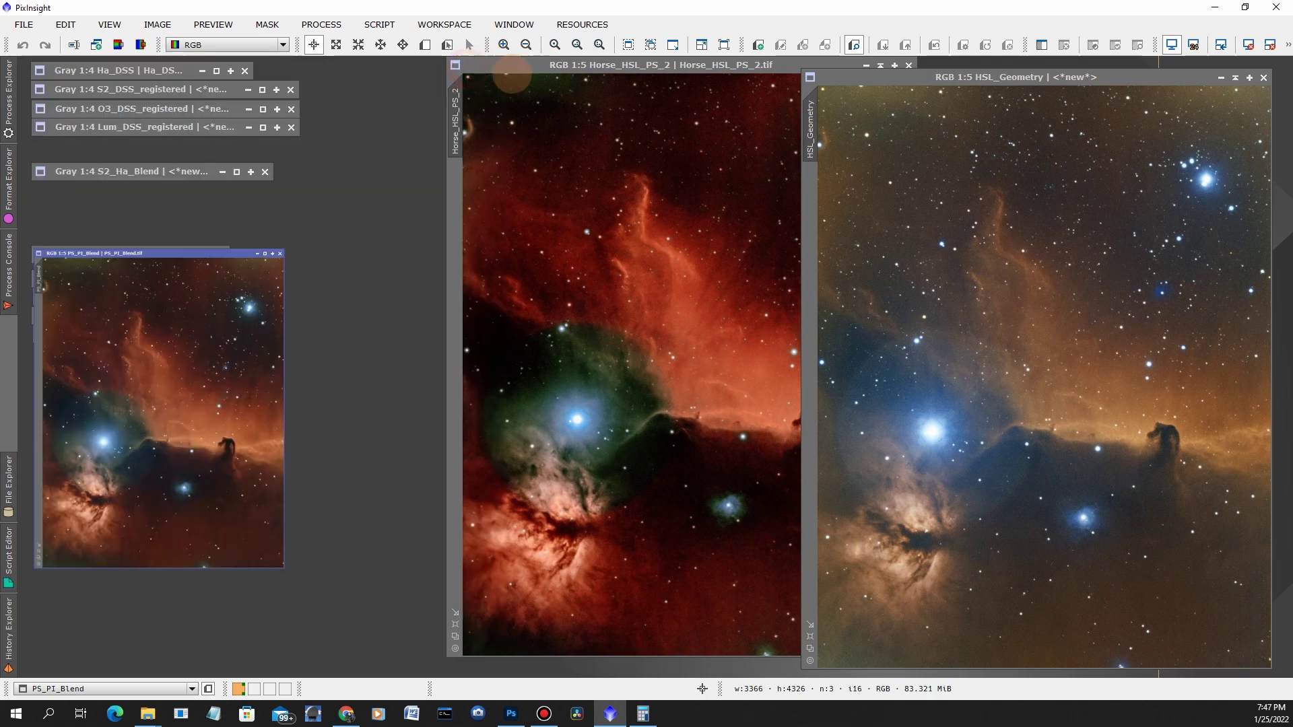
pyautogui.click(896, 65)
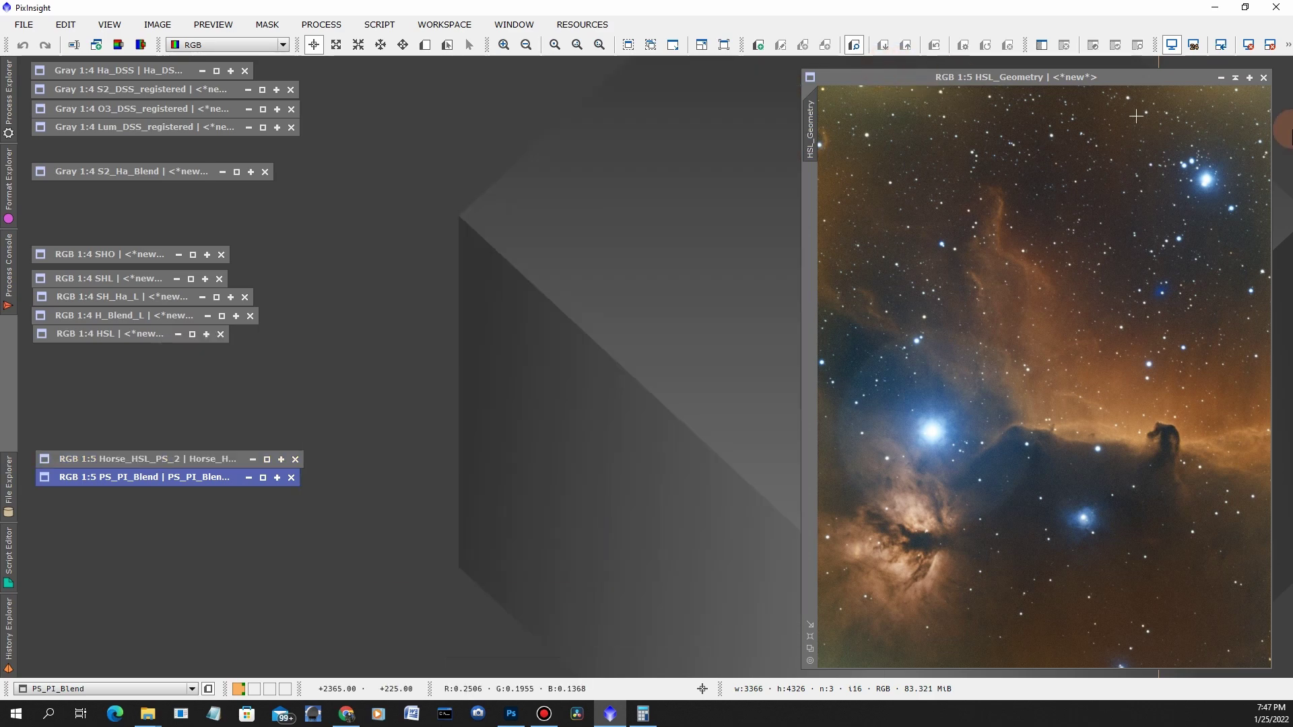
pyautogui.click(1235, 78)
pyautogui.doubleClick(1153, 556)
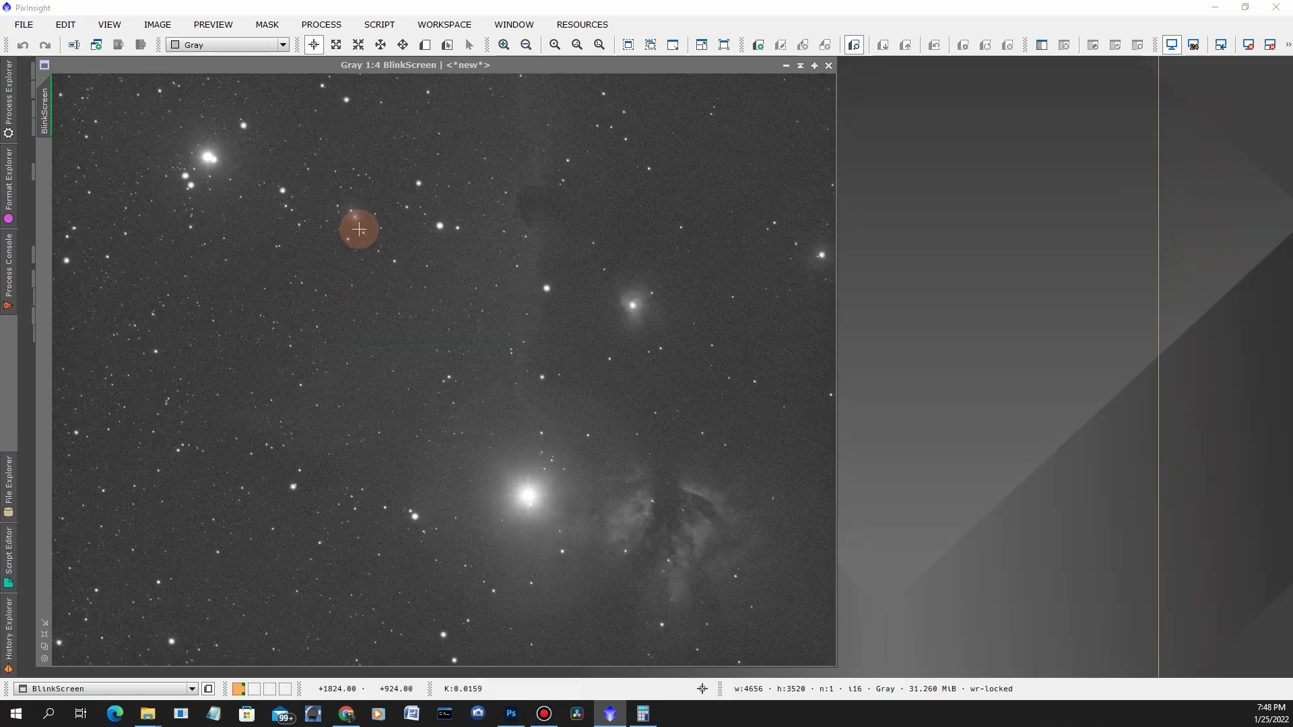
# Inspect the BlinkScreen star frame at 1:1 zoom, panning around it, then close it.
pyautogui.hotkey('ctrl', '1')
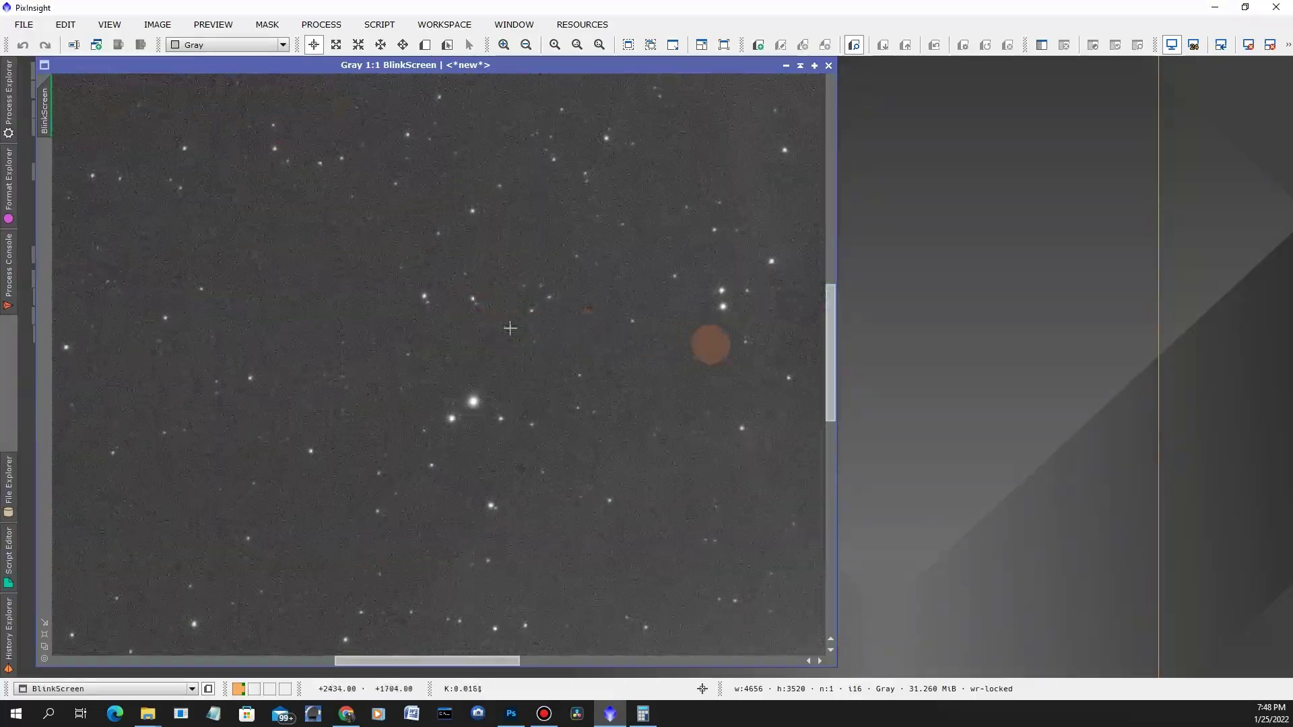
pyautogui.moveTo(831, 400); pyautogui.dragTo(802, 303)
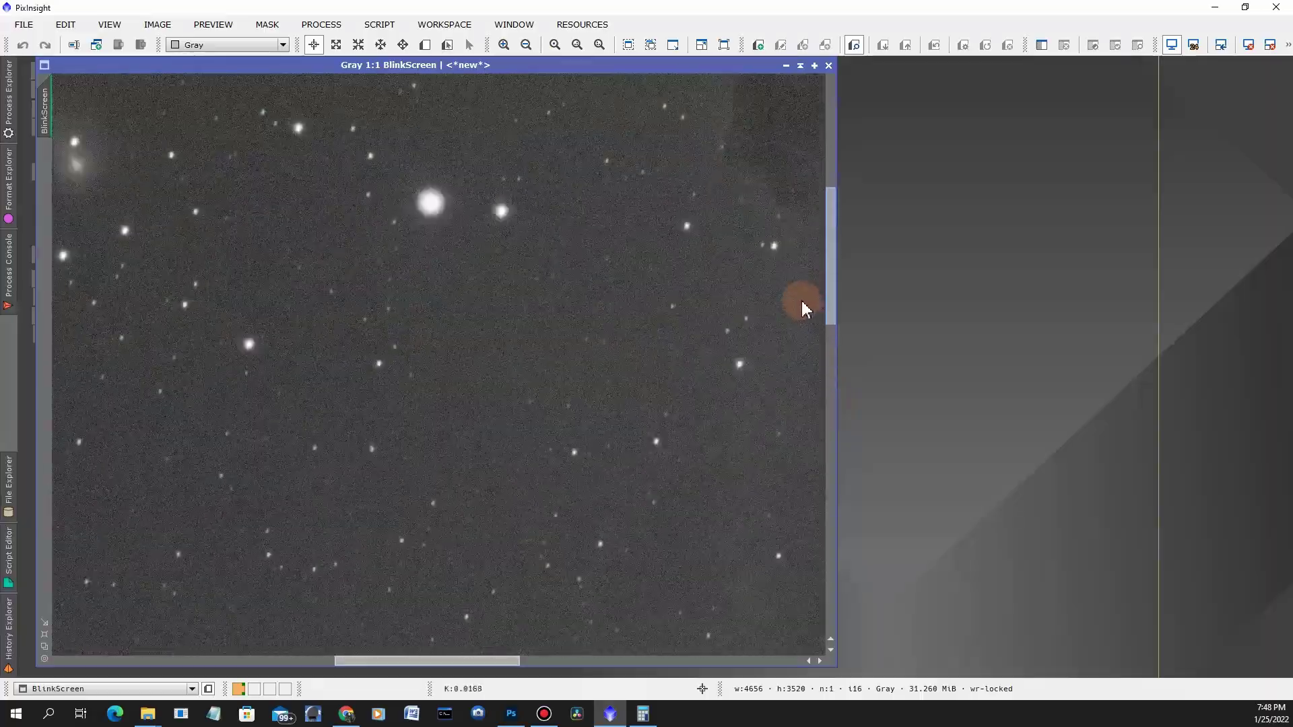
pyautogui.moveTo(503, 660); pyautogui.dragTo(416, 665)
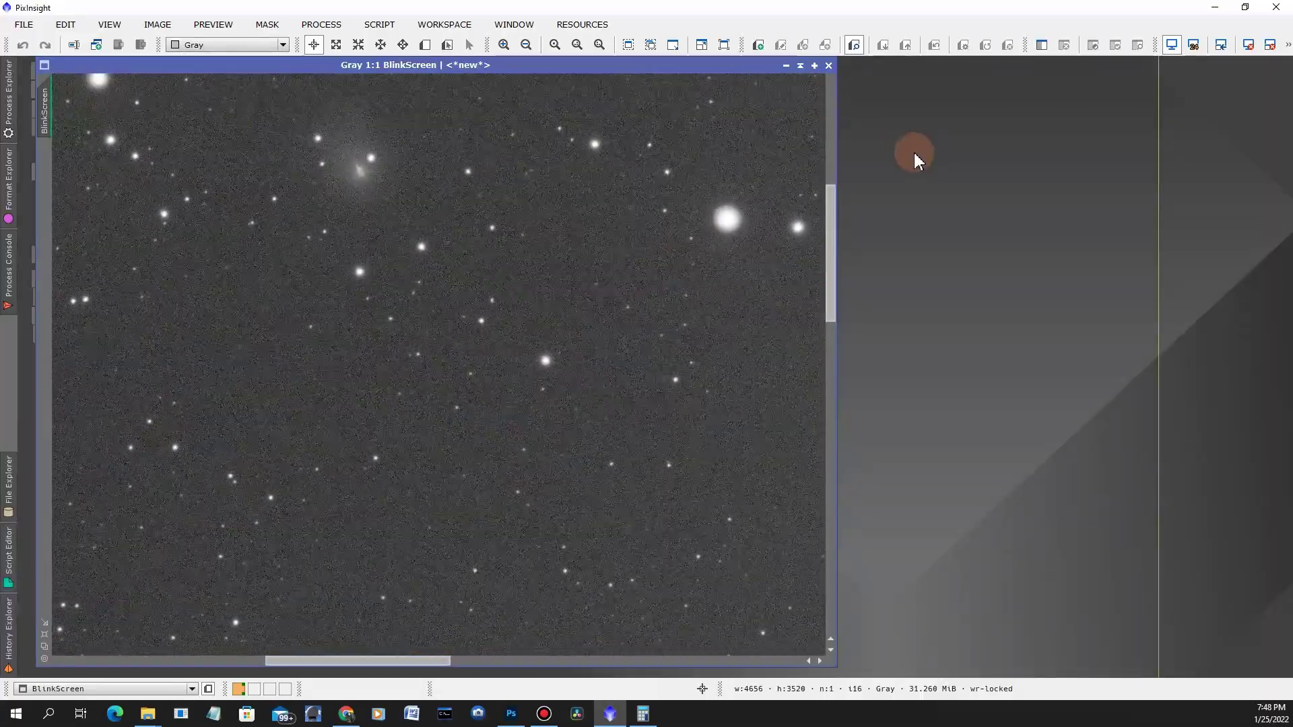
pyautogui.moveTo(830, 284); pyautogui.dragTo(830, 254)
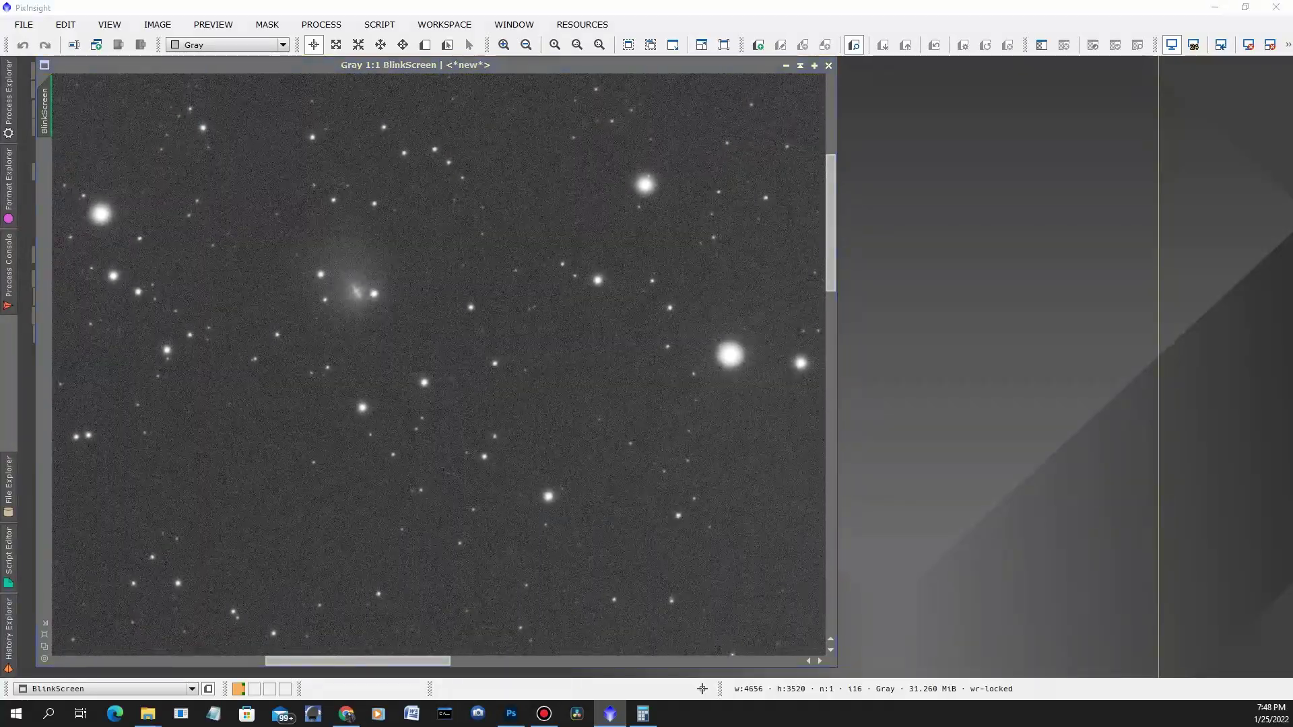
pyautogui.hotkey('ctrl', 'w')
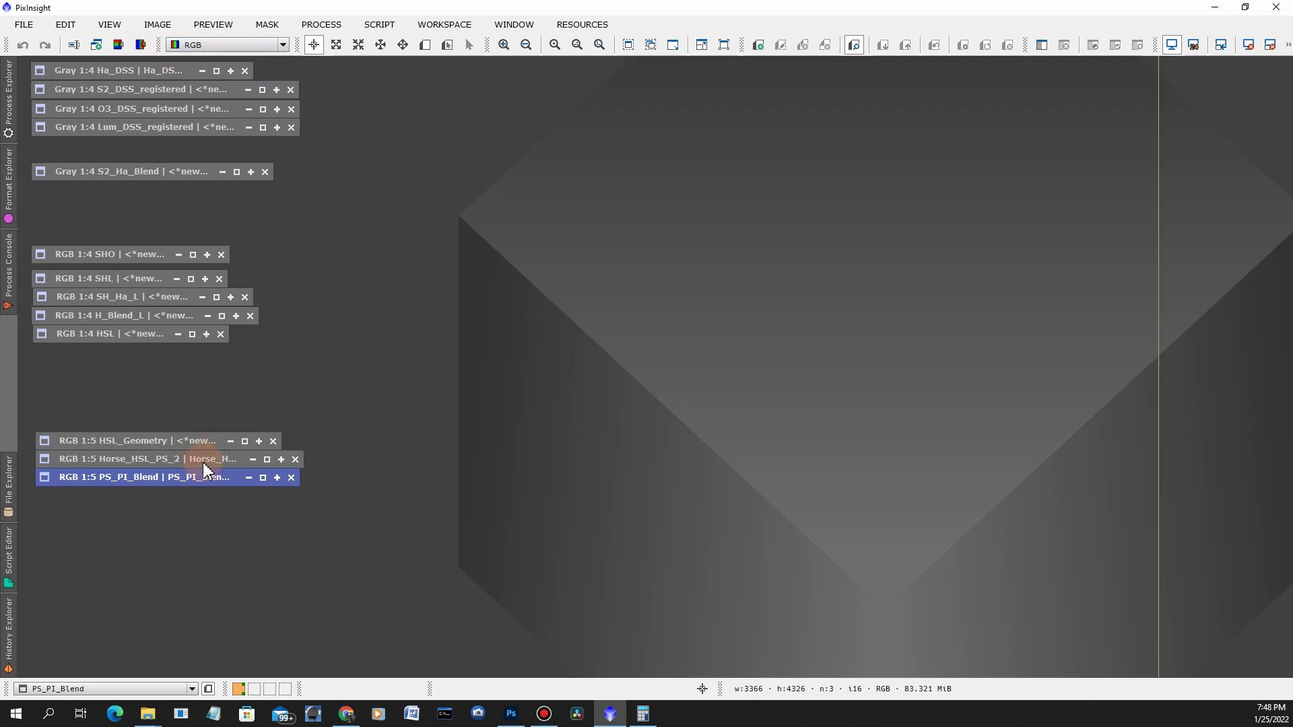
# Restore the PS_PI_Blend.tif composite window from its collapsed strip in the workspace.
pyautogui.doubleClick(196, 480)
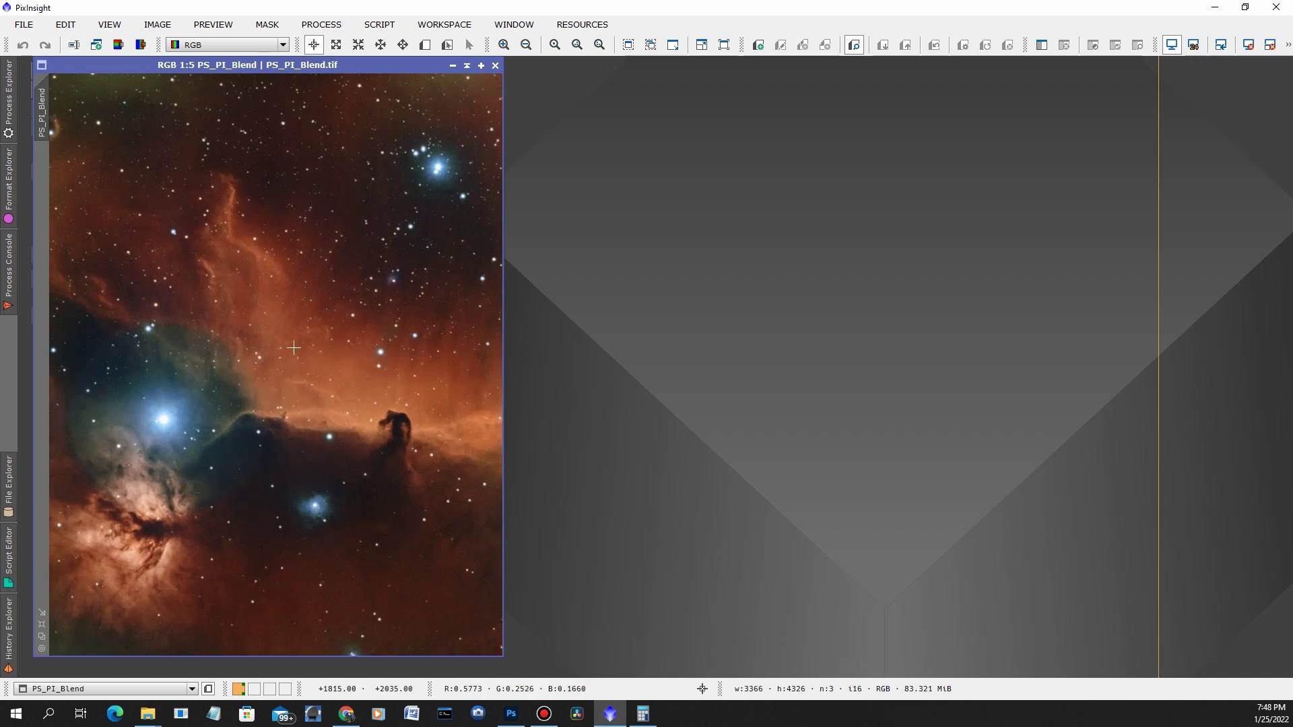